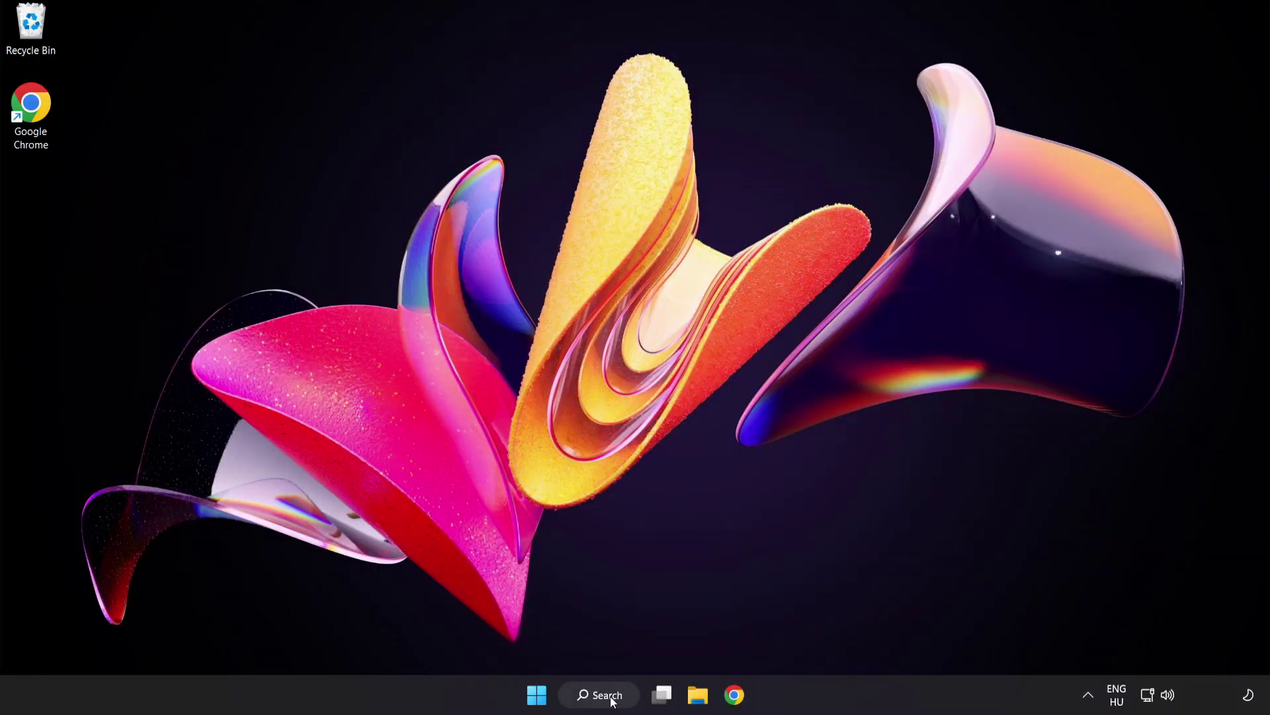
Search Windows for 'device manager'.
{"action": "left_click", "coordinate": [614, 703]}
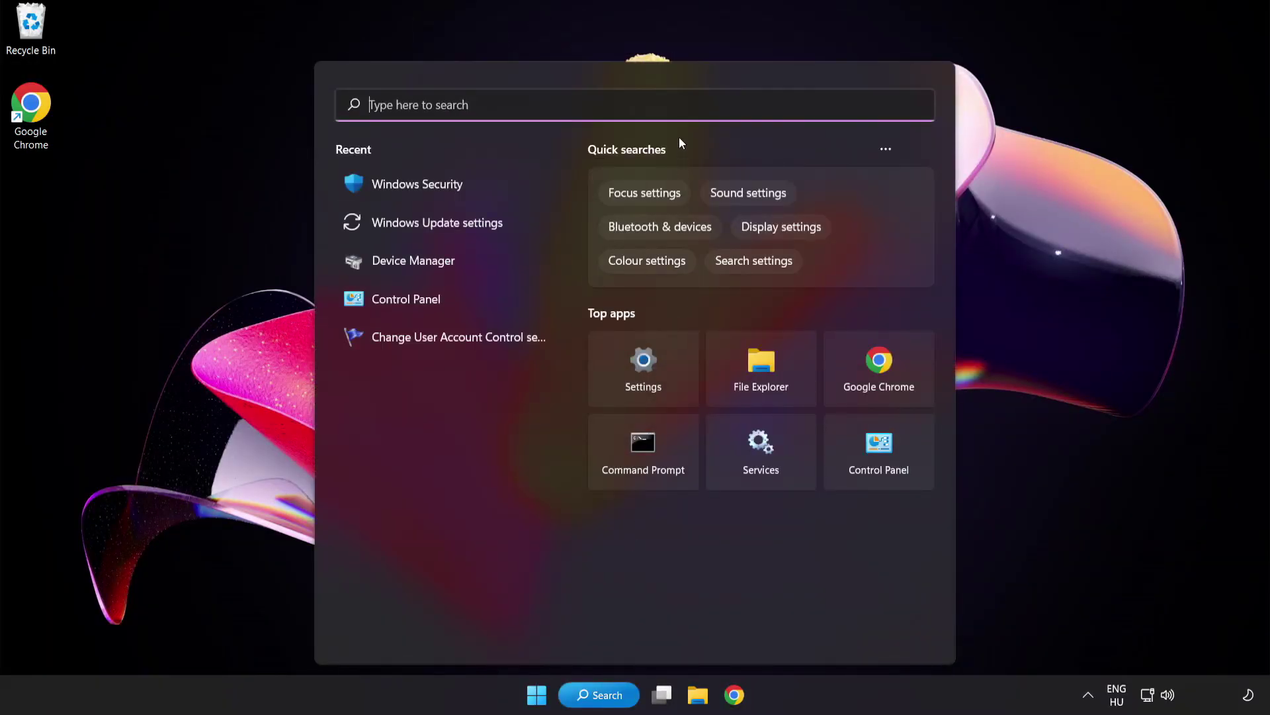
{"action": "type", "text": "device manager"}
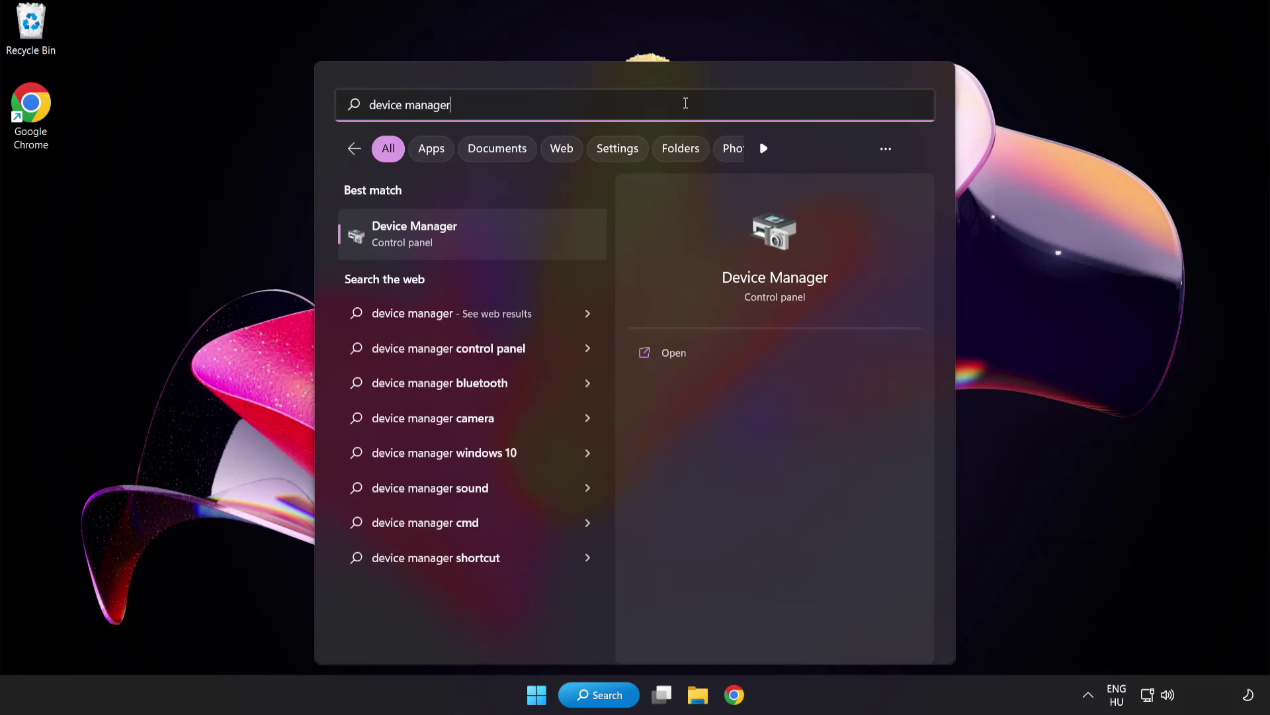
Launch Device Manager and select VMware SVGA 3D under Display adapters.
{"action": "left_click", "coordinate": [508, 239]}
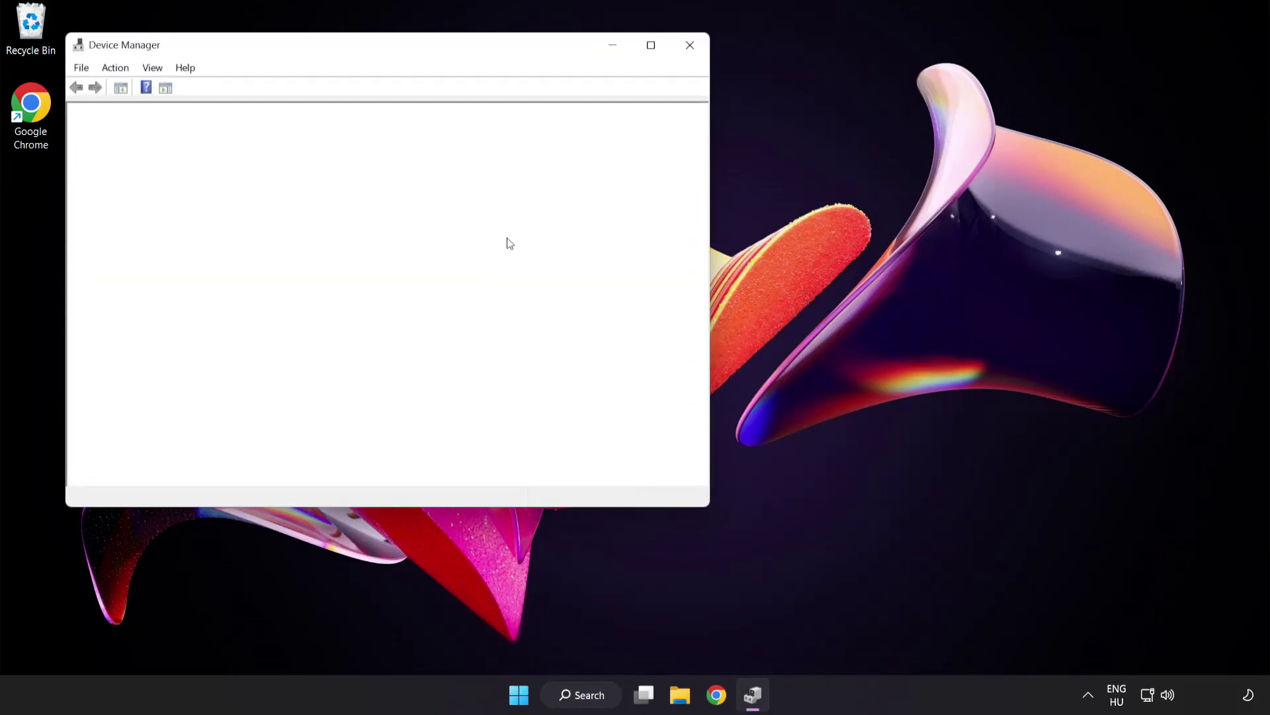
{"action": "left_click_drag", "start_coordinate": [408, 49], "coordinate": [622, 132]}
{"action": "left_click", "coordinate": [339, 271]}
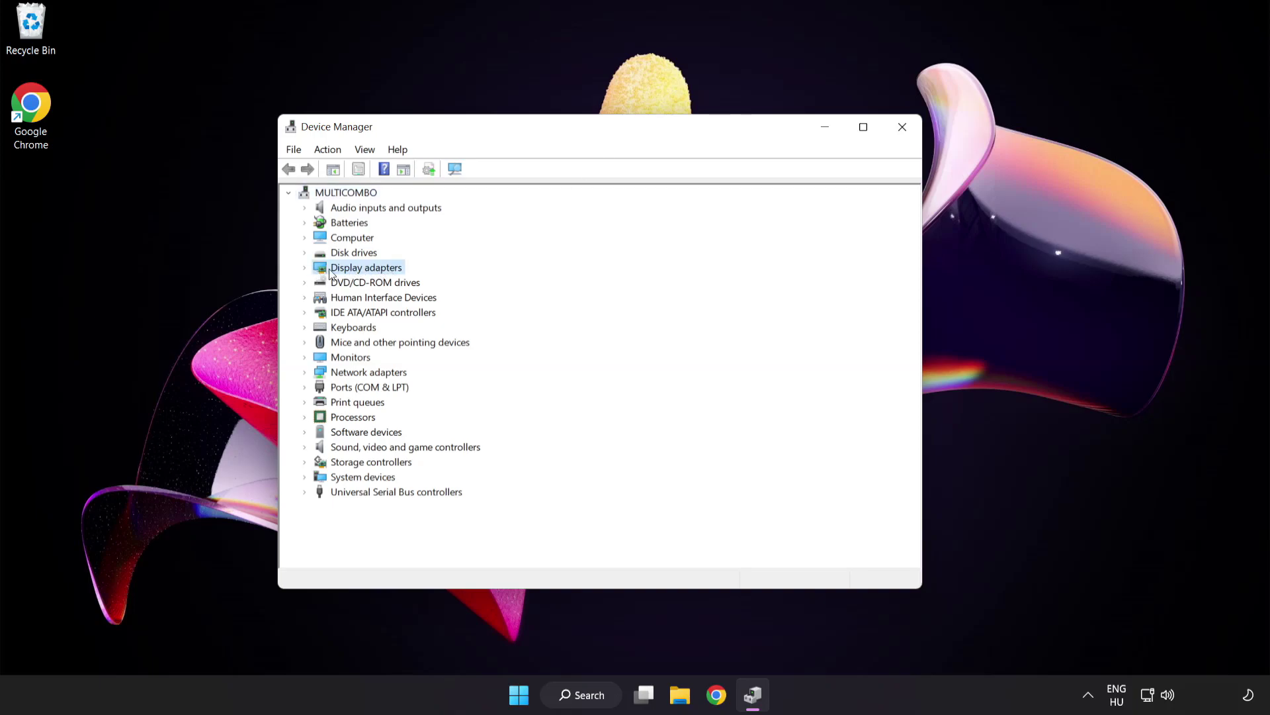
{"action": "left_click", "coordinate": [305, 268]}
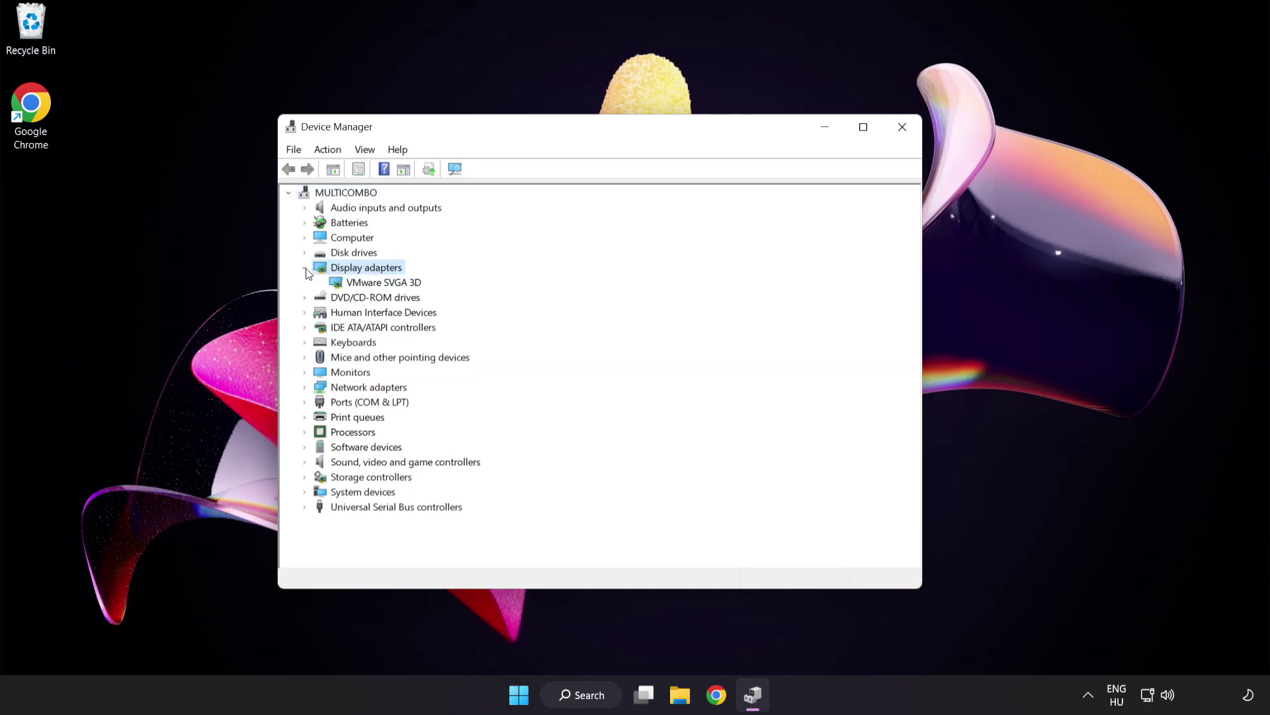
{"action": "left_click", "coordinate": [357, 283]}
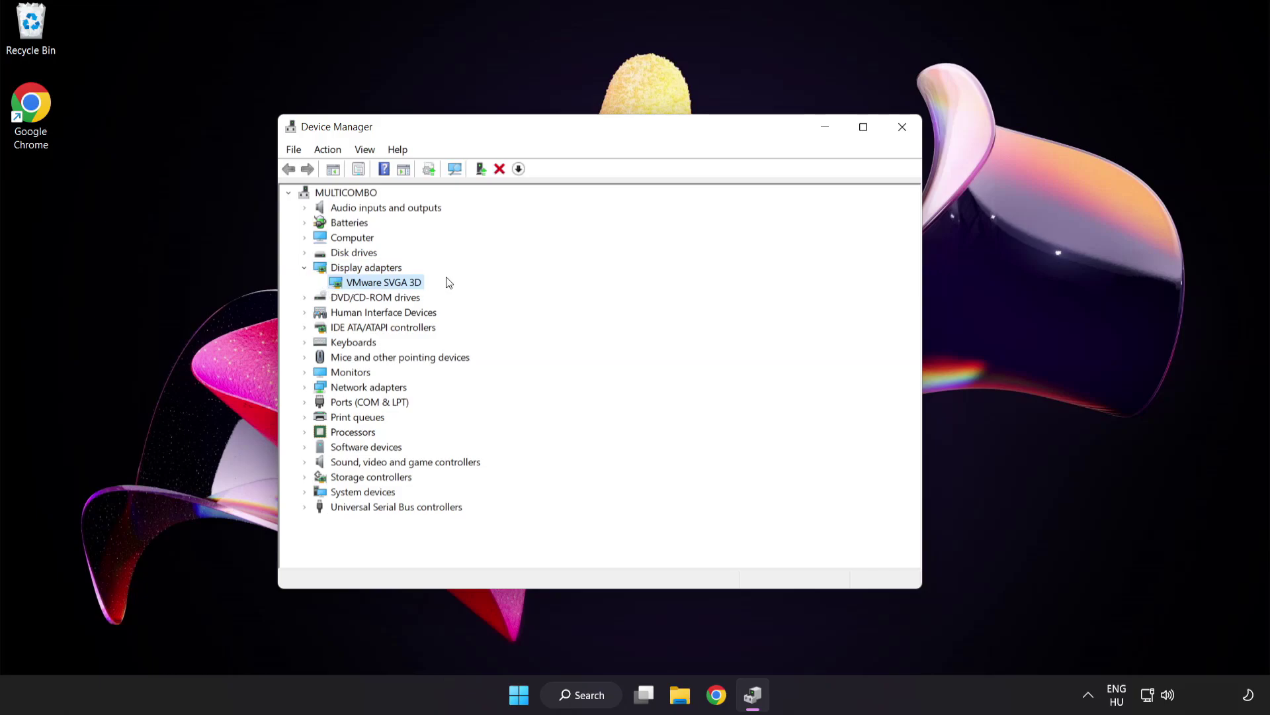
Search automatically for VMware SVGA 3D drivers, confirm the best is installed, and close Device Manager.
{"action": "right_click", "coordinate": [374, 284]}
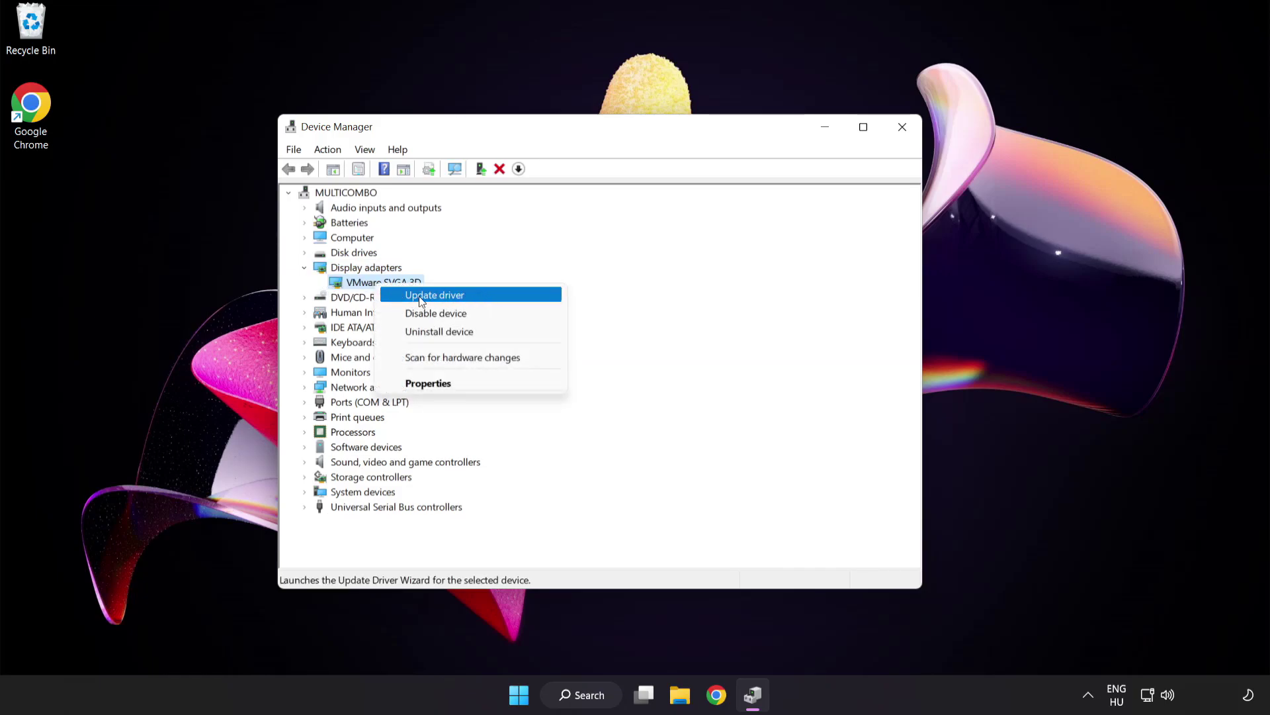
{"action": "left_click", "coordinate": [494, 298]}
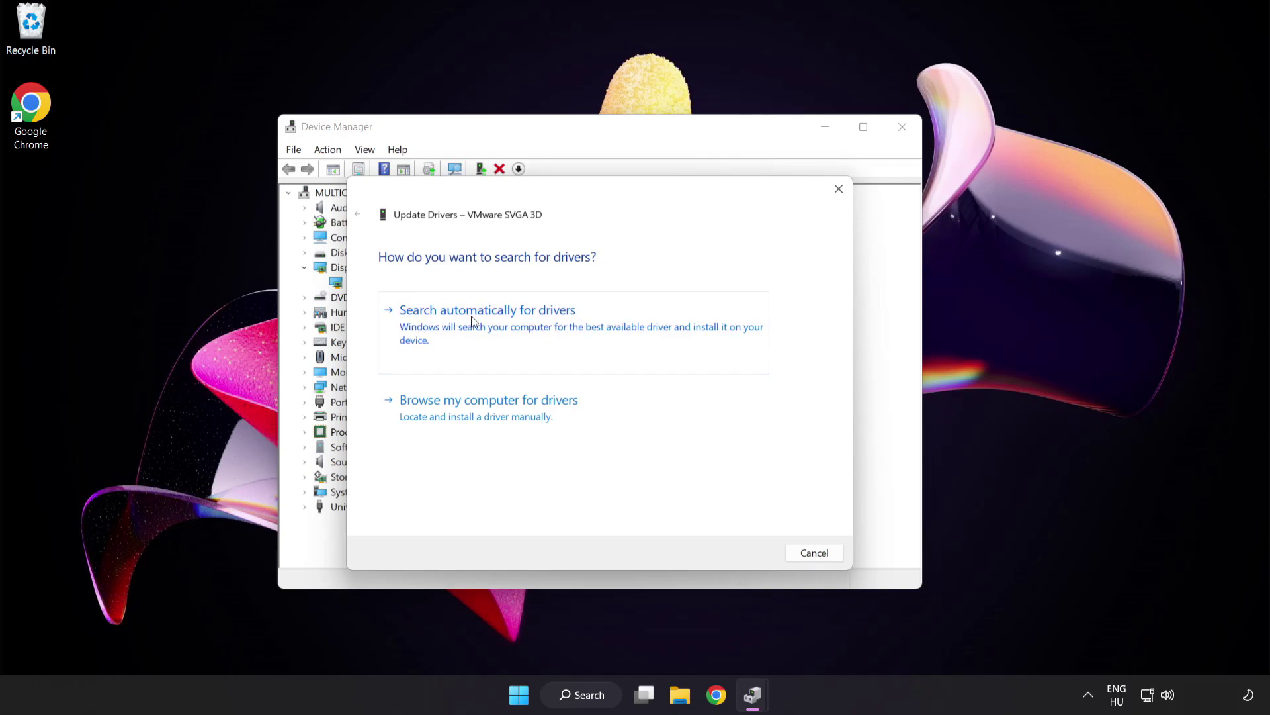
{"action": "left_click", "coordinate": [553, 324]}
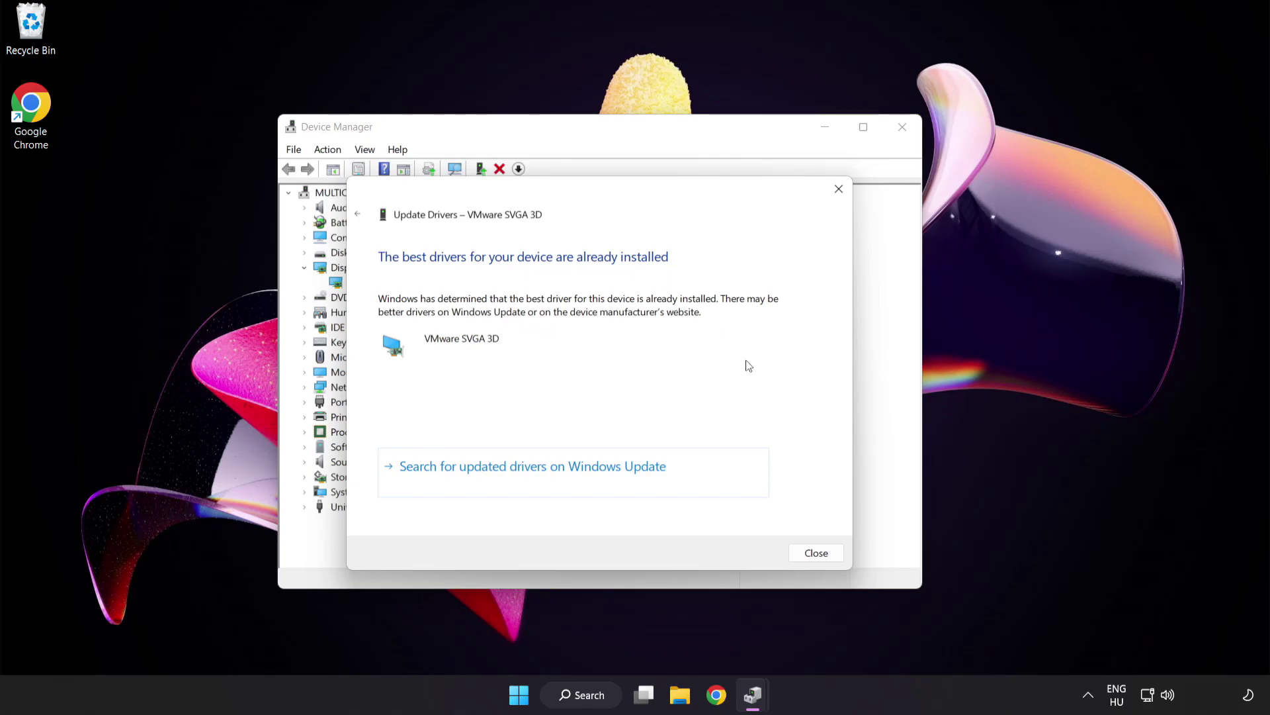
{"action": "left_click", "coordinate": [814, 556]}
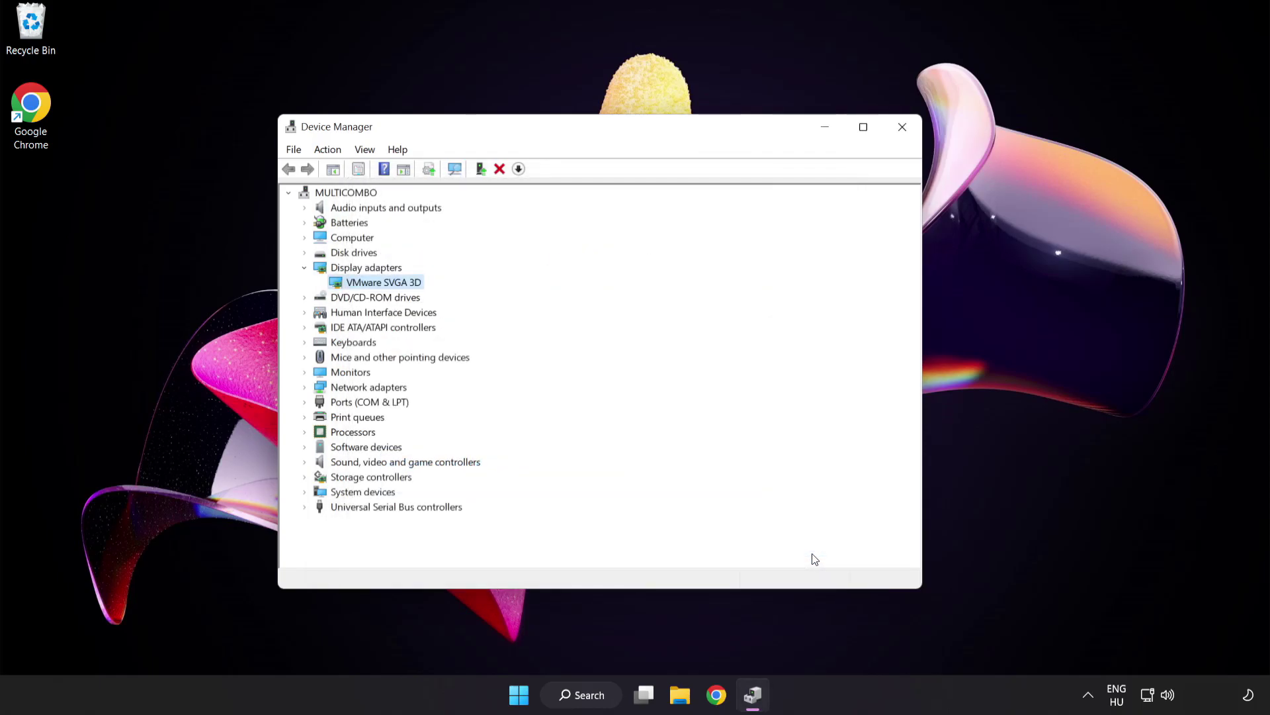
{"action": "left_click", "coordinate": [901, 132]}
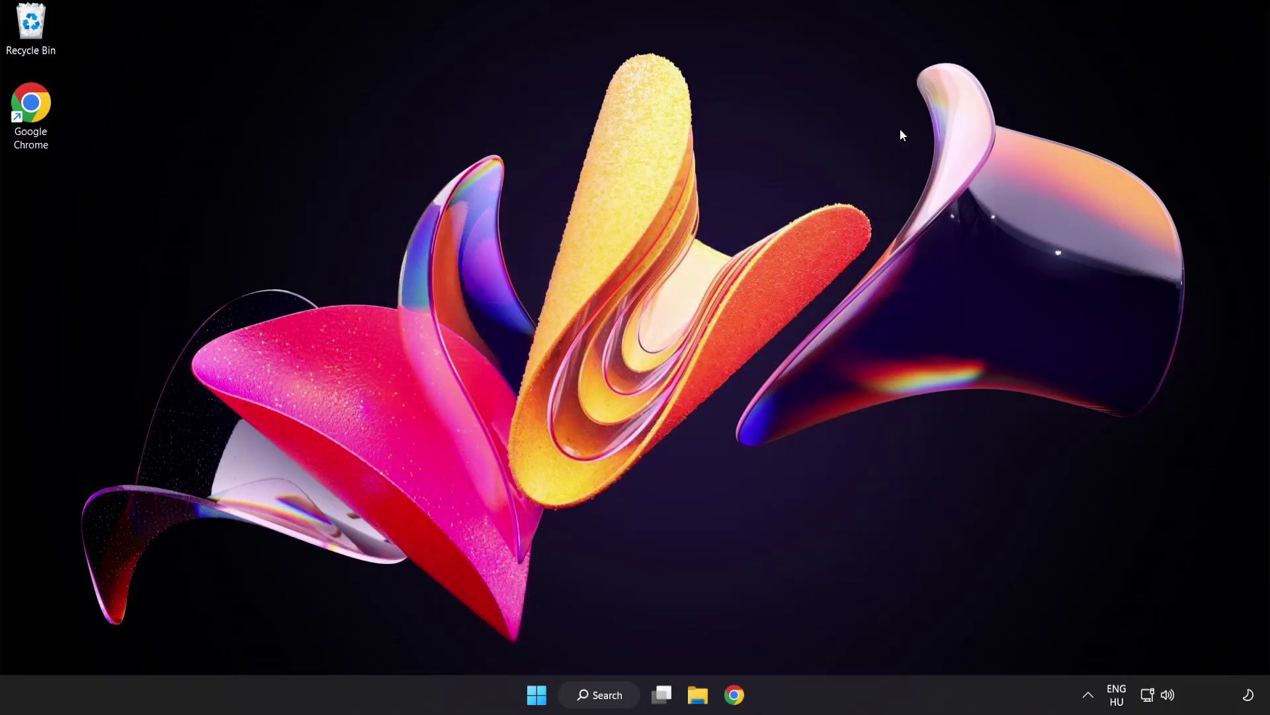
Search for 'update' and open the Windows Update settings page.
{"action": "left_click", "coordinate": [614, 699]}
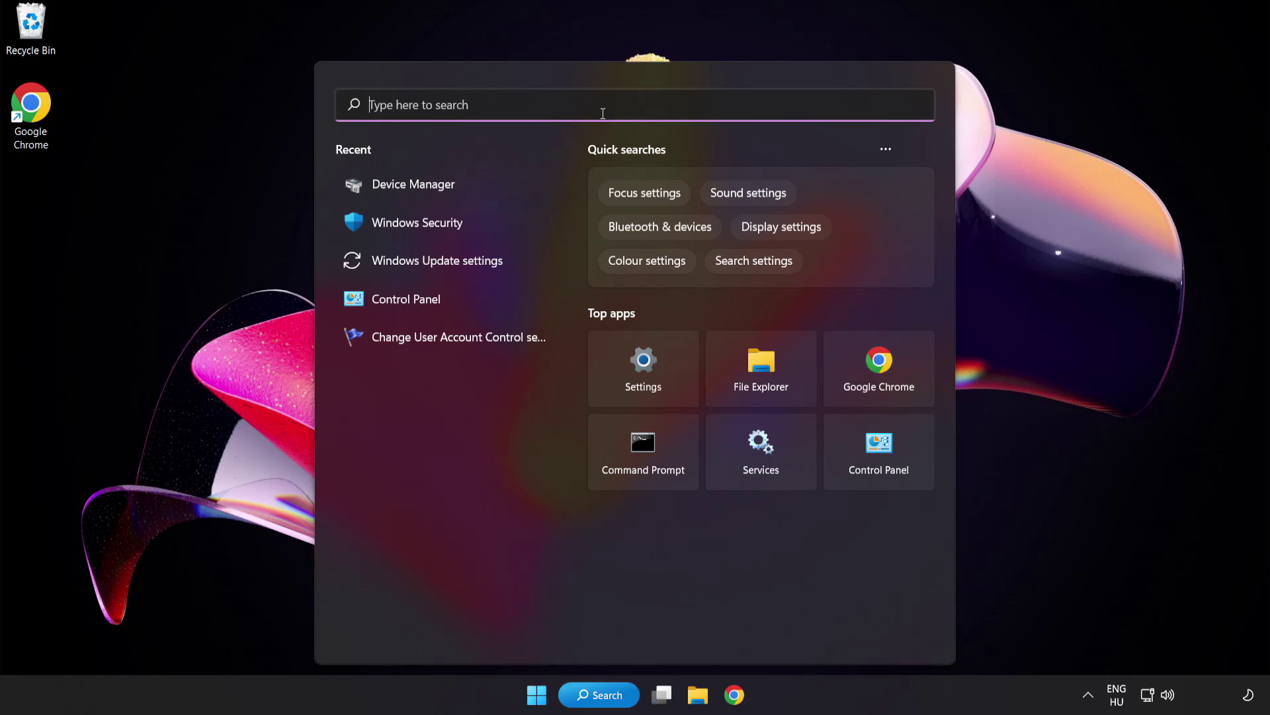
{"action": "type", "text": "update"}
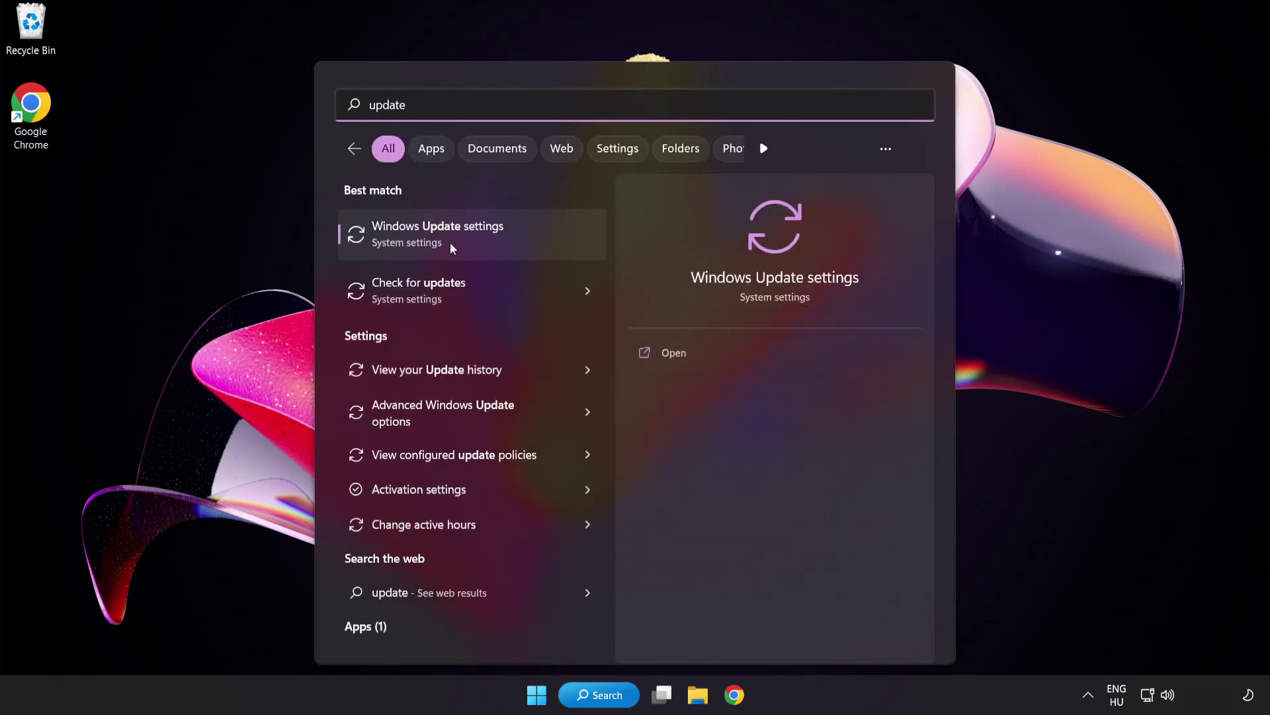
{"action": "left_click", "coordinate": [485, 245]}
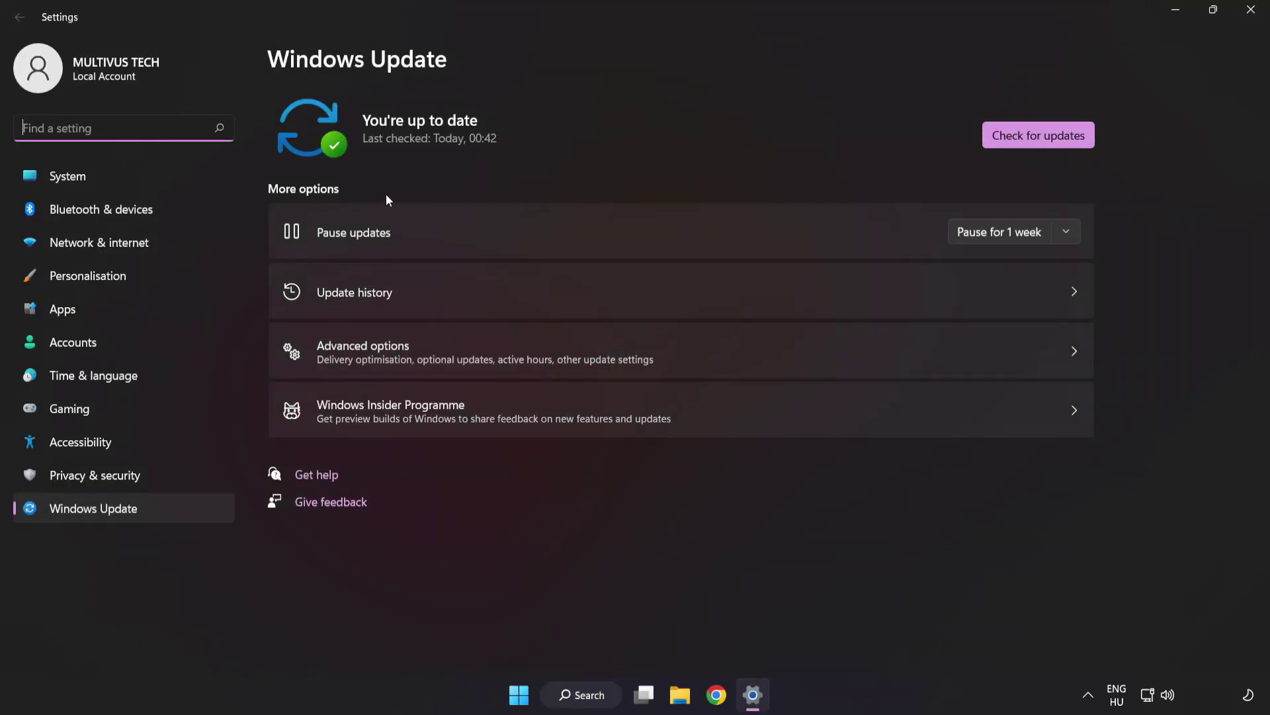
Check for Windows updates, confirm 'You're up to date', and close Settings.
{"action": "left_click", "coordinate": [1034, 142]}
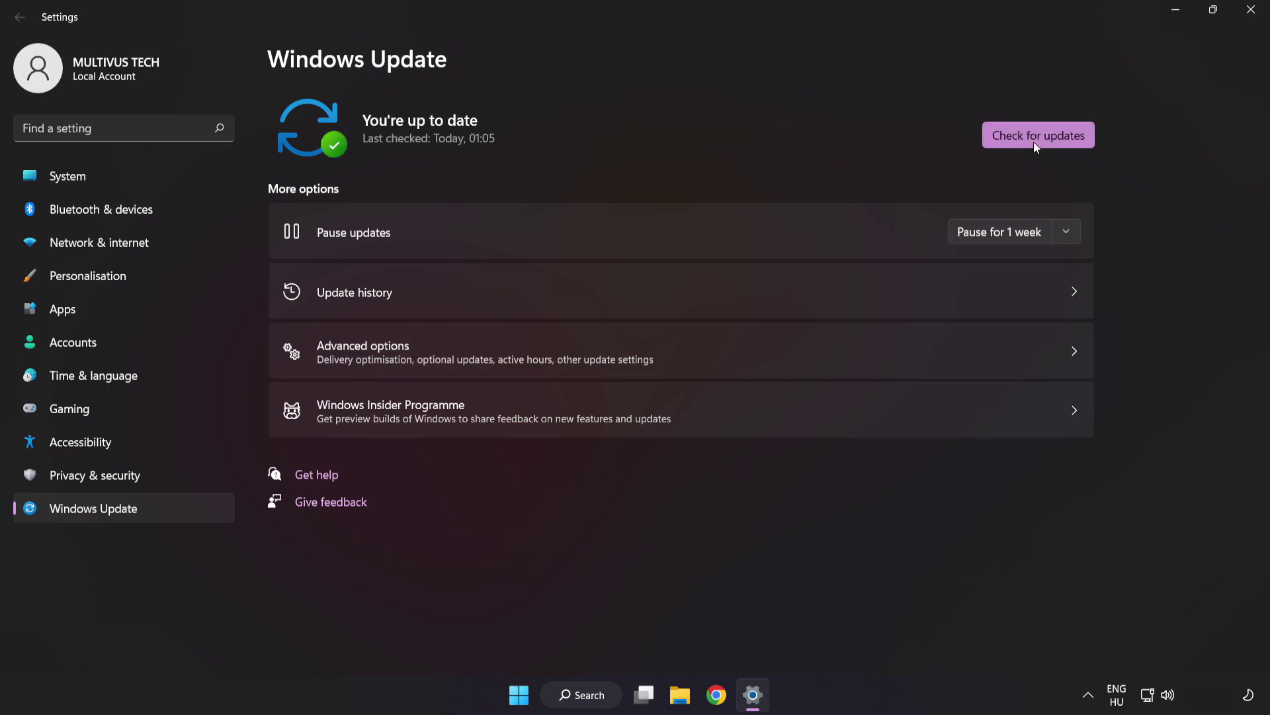
{"action": "left_click", "coordinate": [1249, 18]}
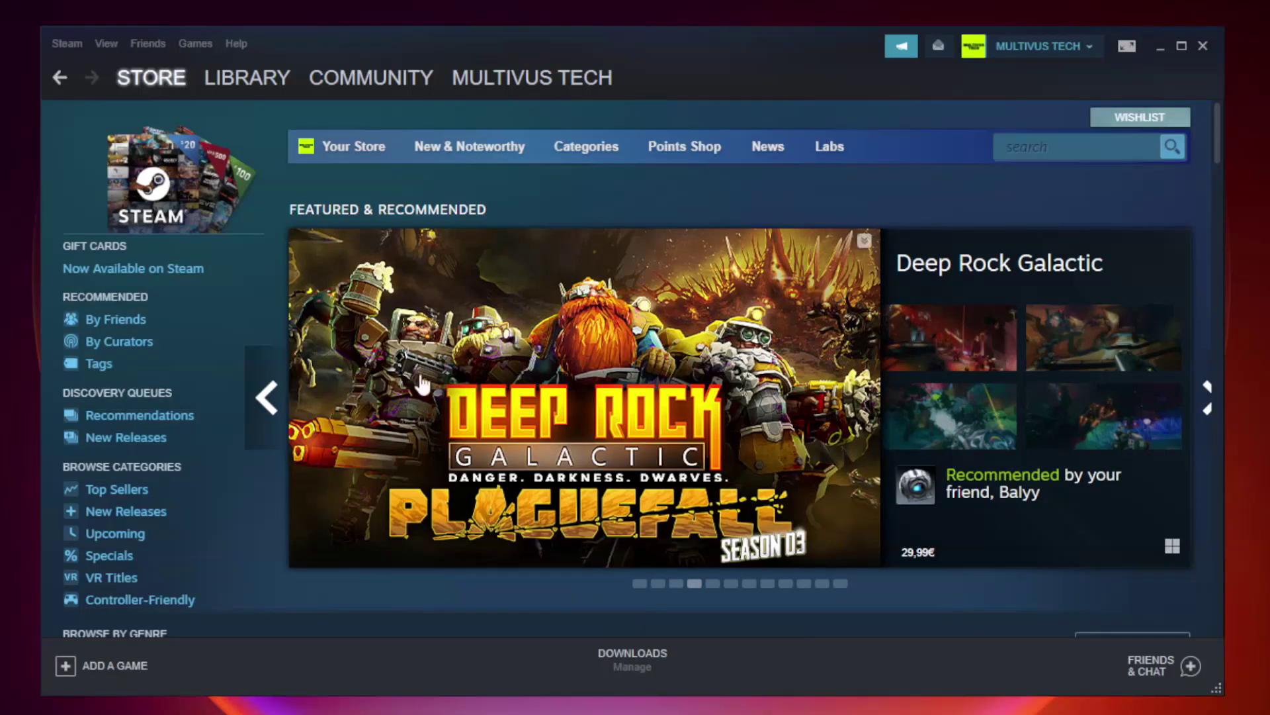
Verify the game's (Unturned) files in Steam Local Files, validating all 9192 files.
{"action": "mouse_move", "coordinate": [235, 80]}
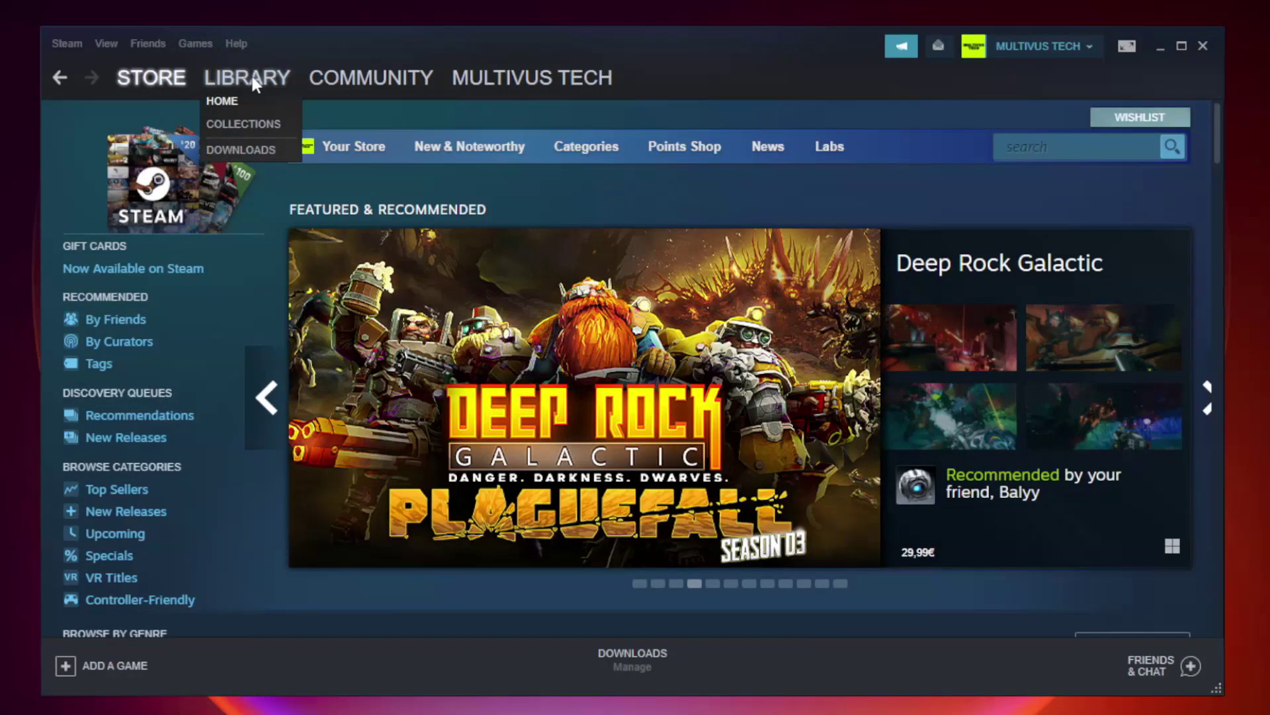
{"action": "left_click", "coordinate": [257, 84]}
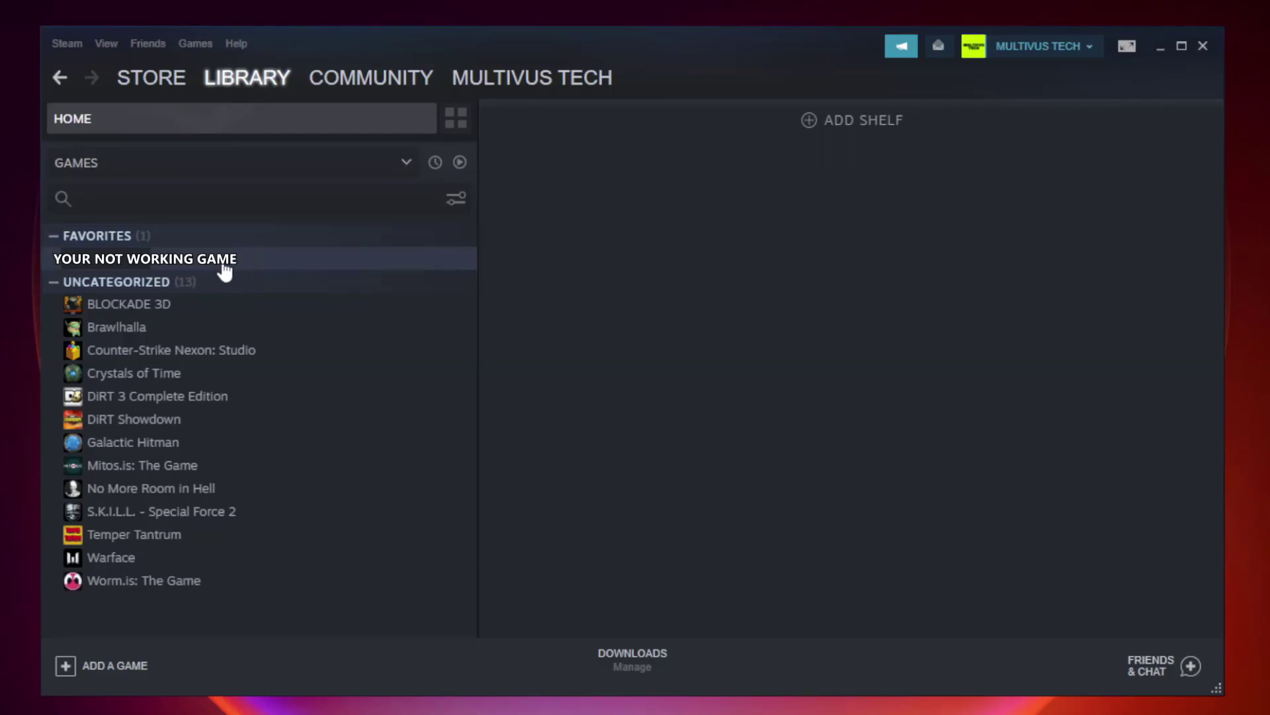
{"action": "right_click", "coordinate": [275, 265]}
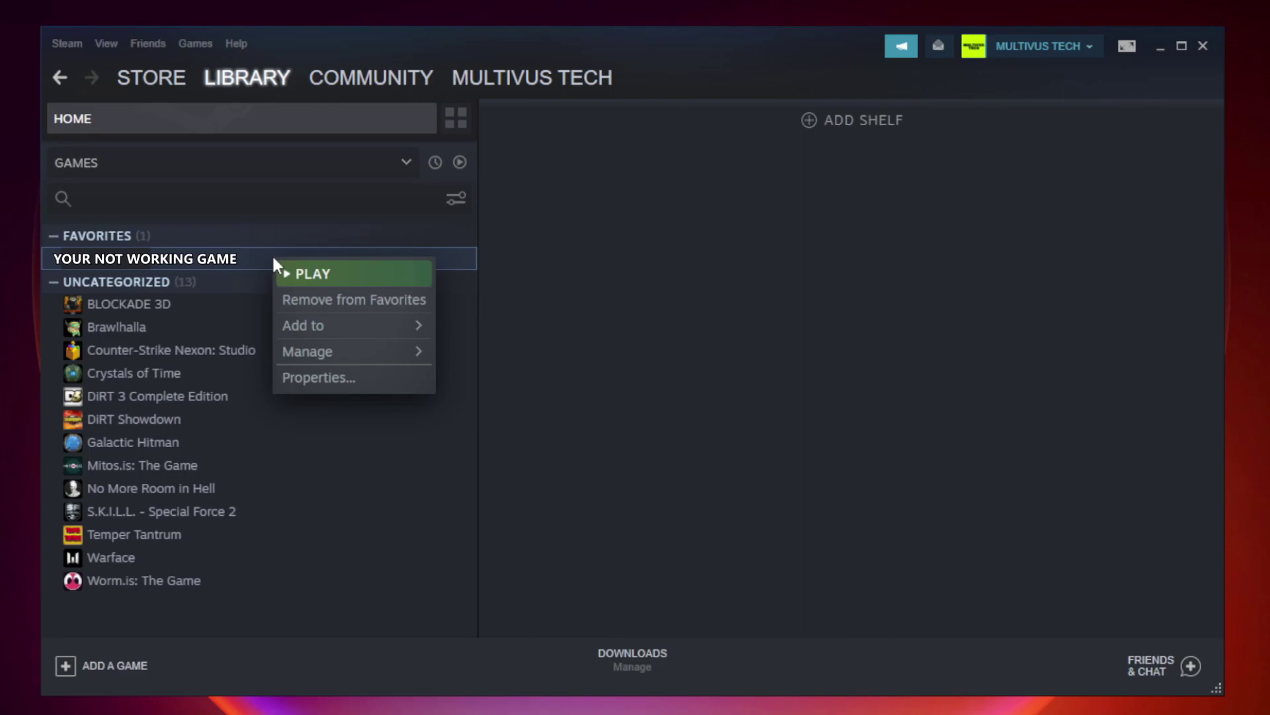
{"action": "left_click", "coordinate": [350, 379]}
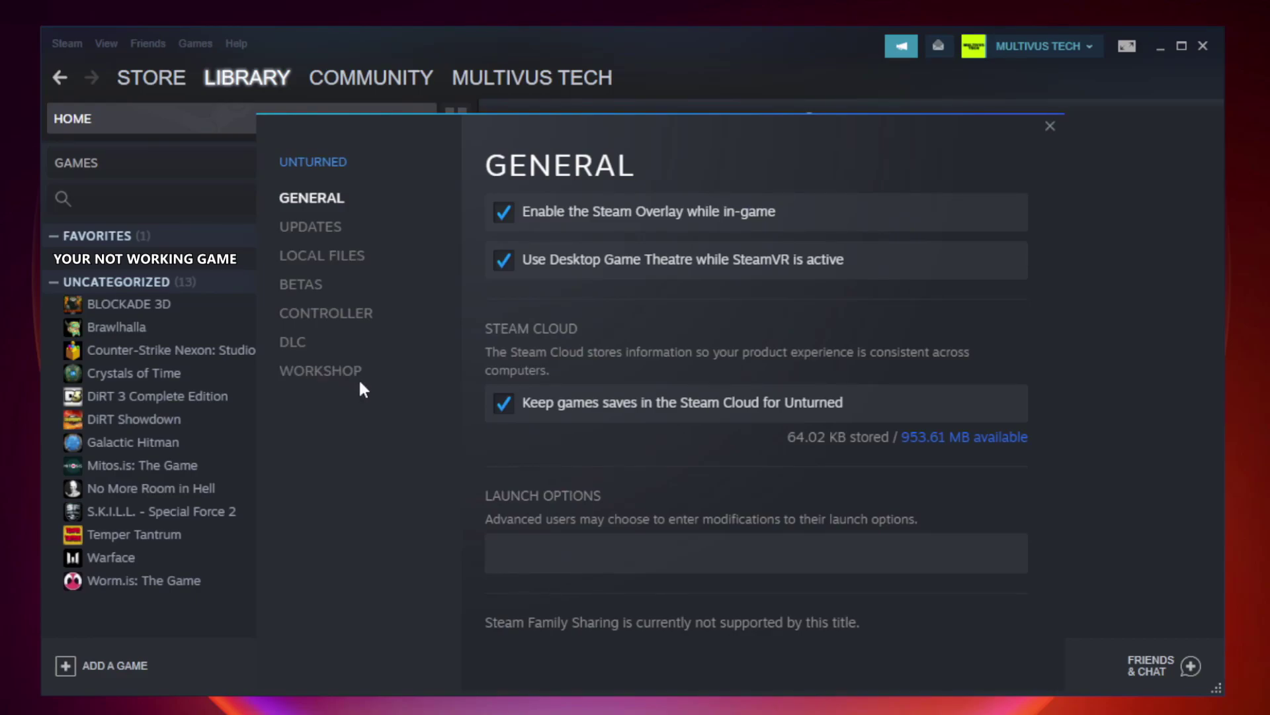
{"action": "left_click", "coordinate": [337, 263]}
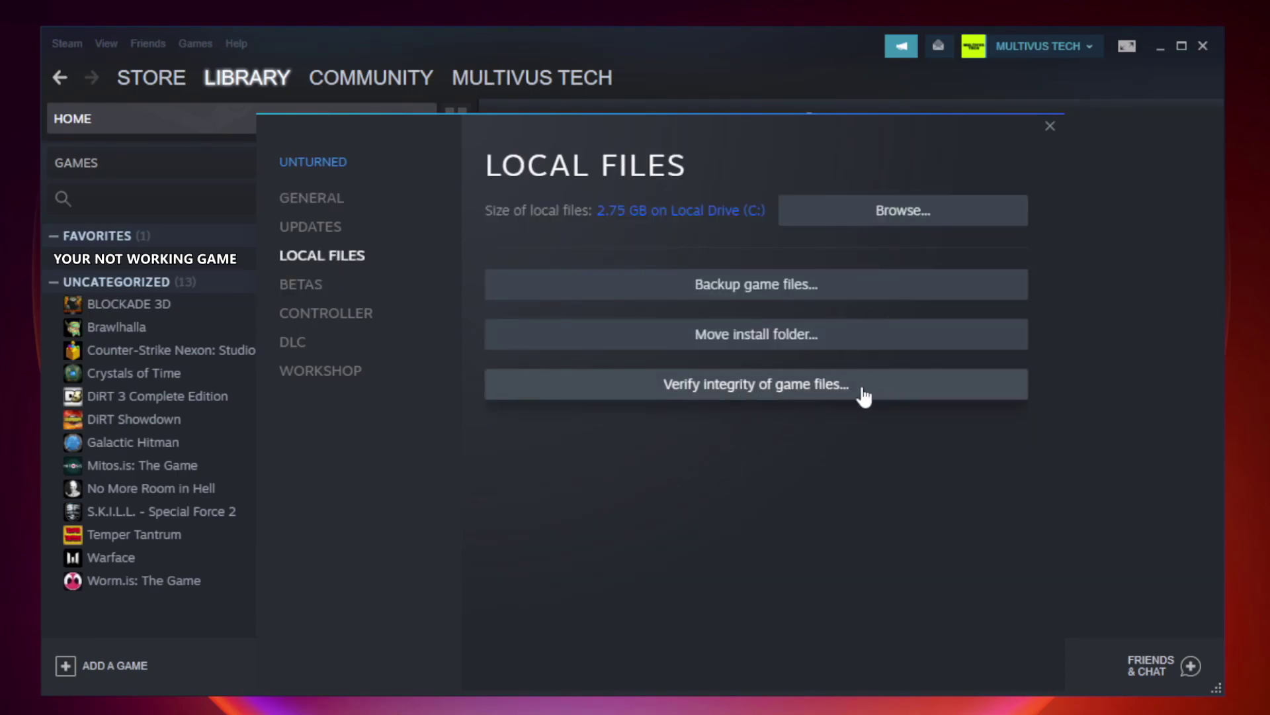
{"action": "left_click", "coordinate": [769, 391]}
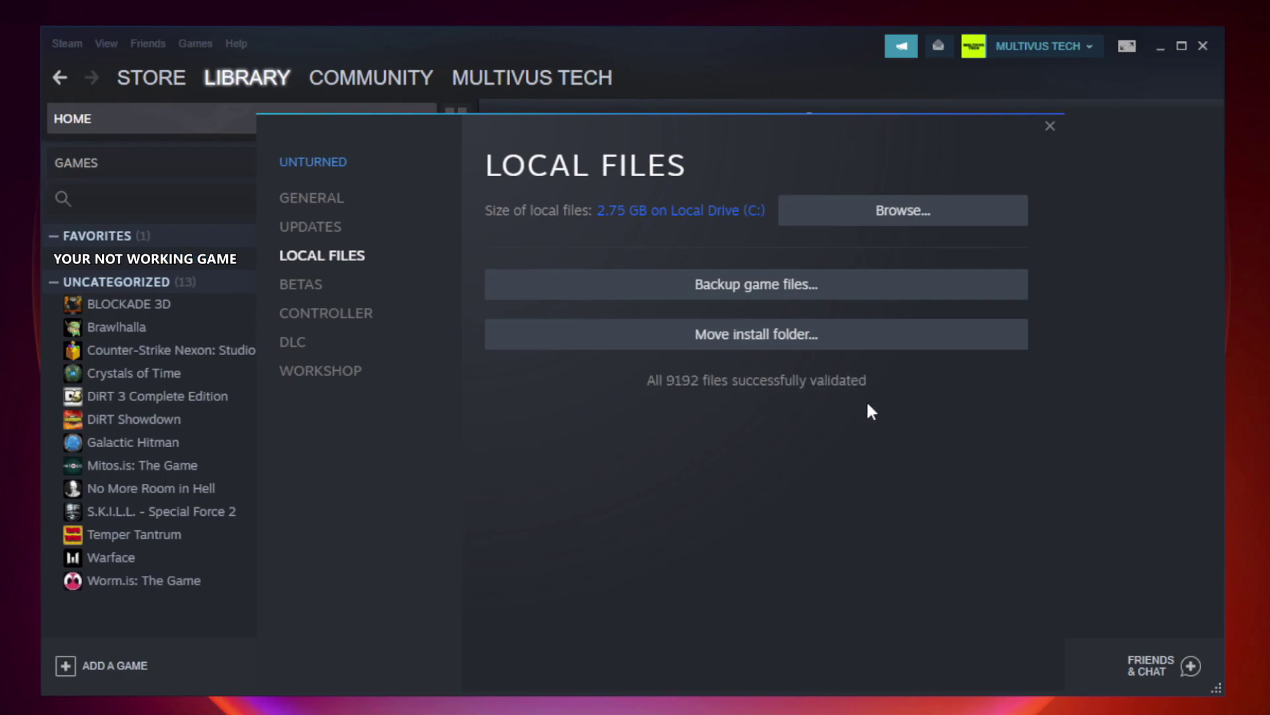
Open the game's install folder and show its shortcut's Properties on the Compatibility tab.
{"action": "left_click", "coordinate": [906, 223]}
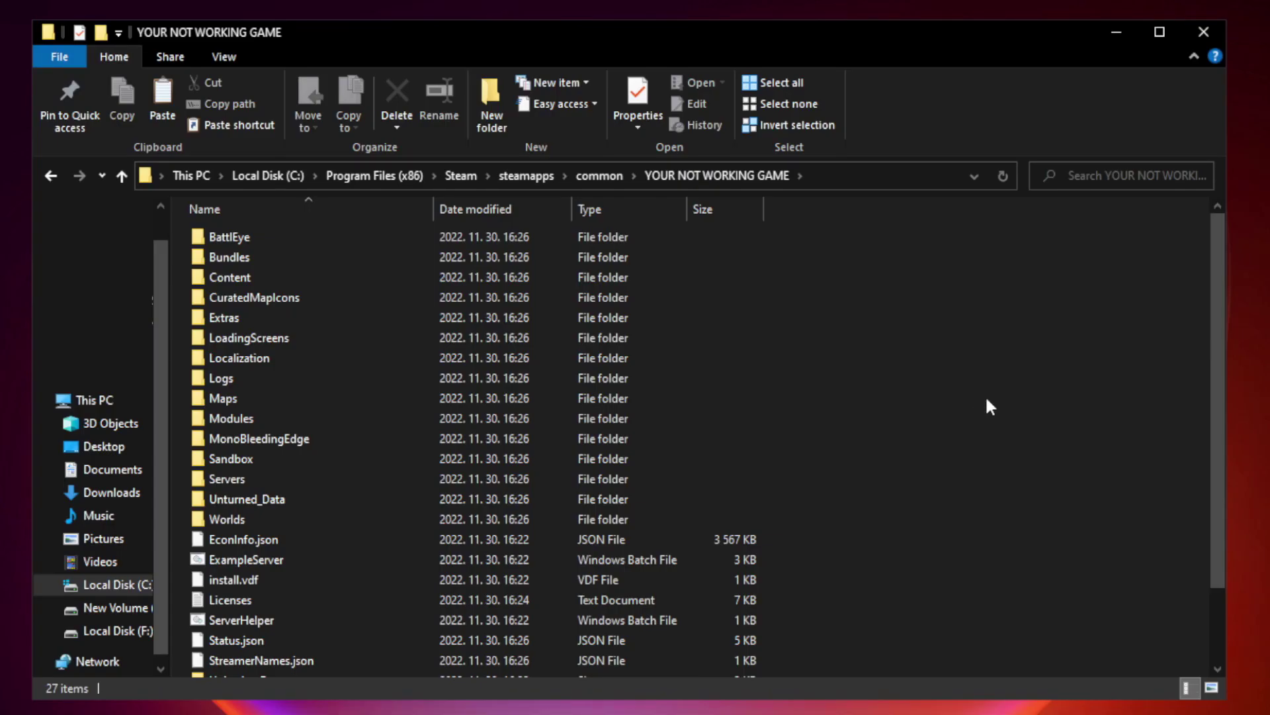
{"action": "left_click_drag", "start_coordinate": [1219, 347], "coordinate": [1220, 455]}
{"action": "left_click", "coordinate": [493, 666]}
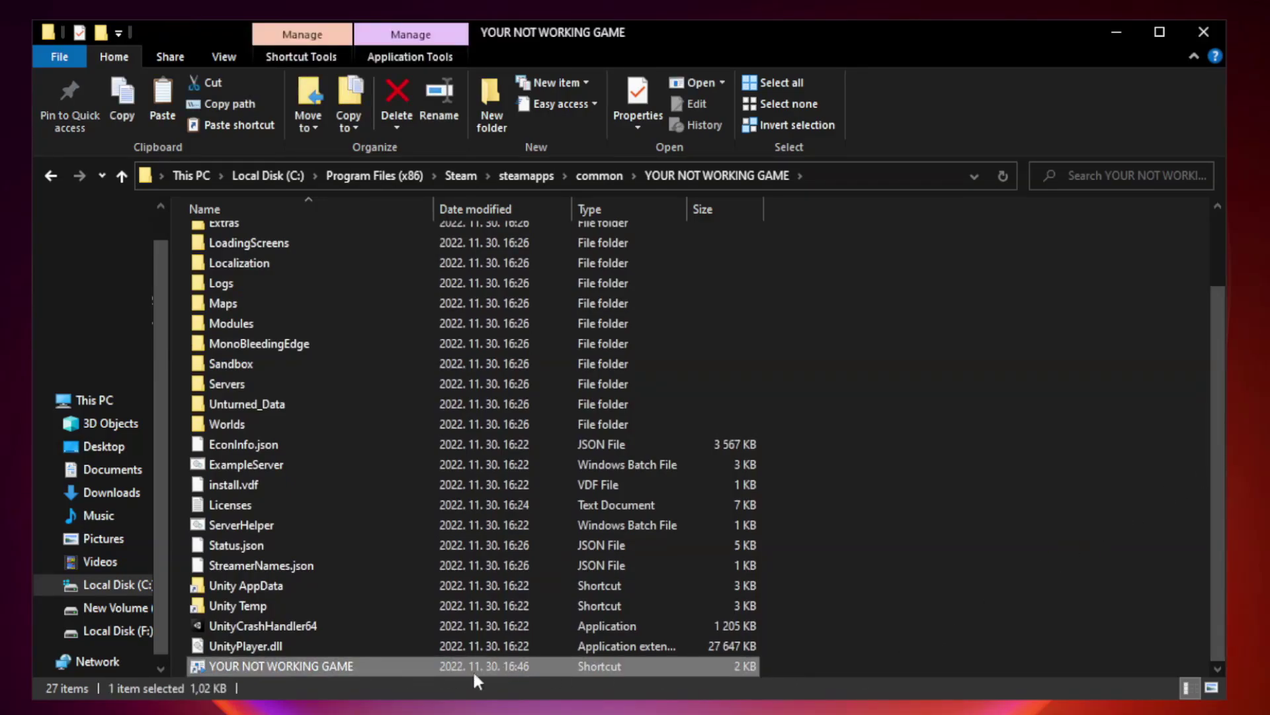
{"action": "right_click", "coordinate": [433, 667]}
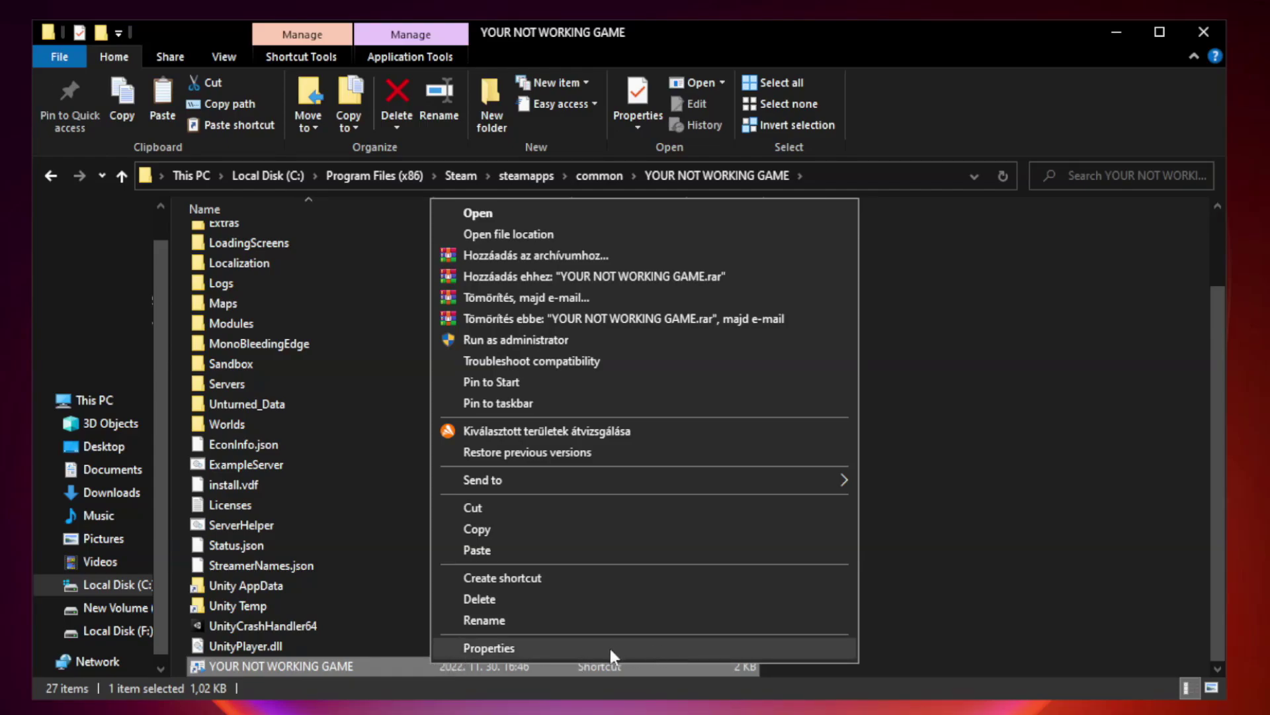
{"action": "left_click", "coordinate": [640, 648]}
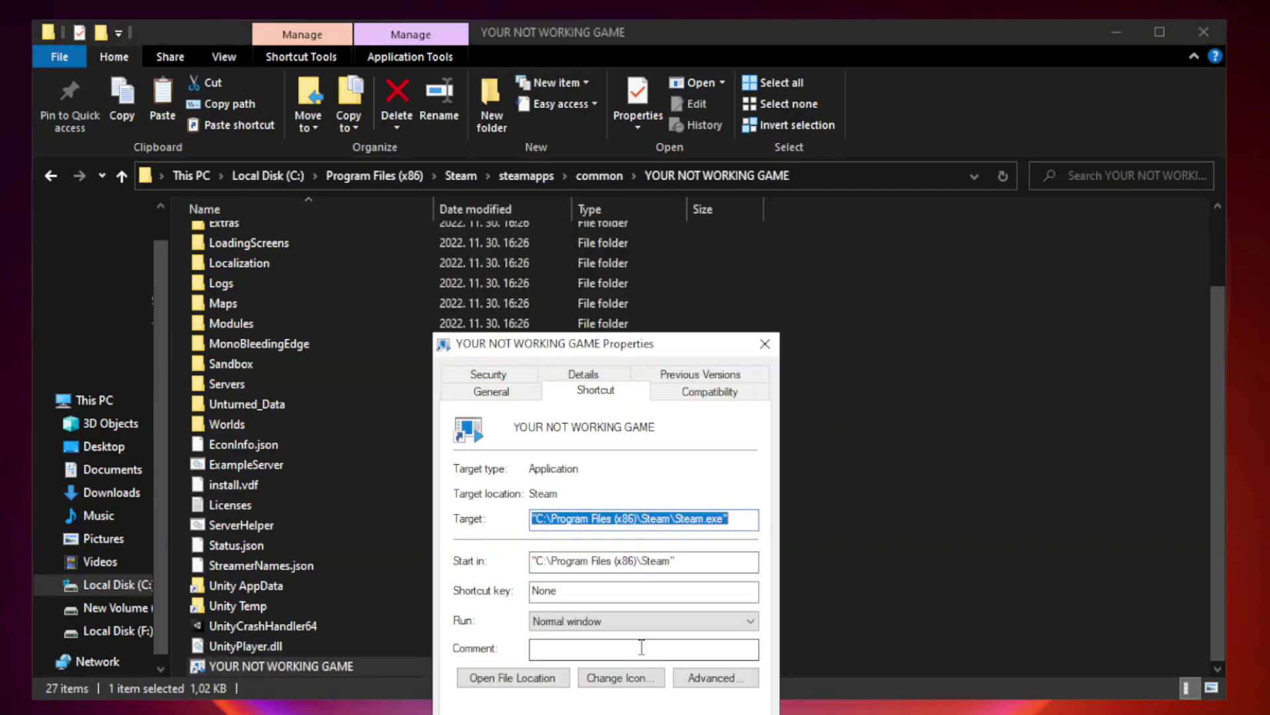
{"action": "left_click_drag", "start_coordinate": [630, 359], "coordinate": [633, 152]}
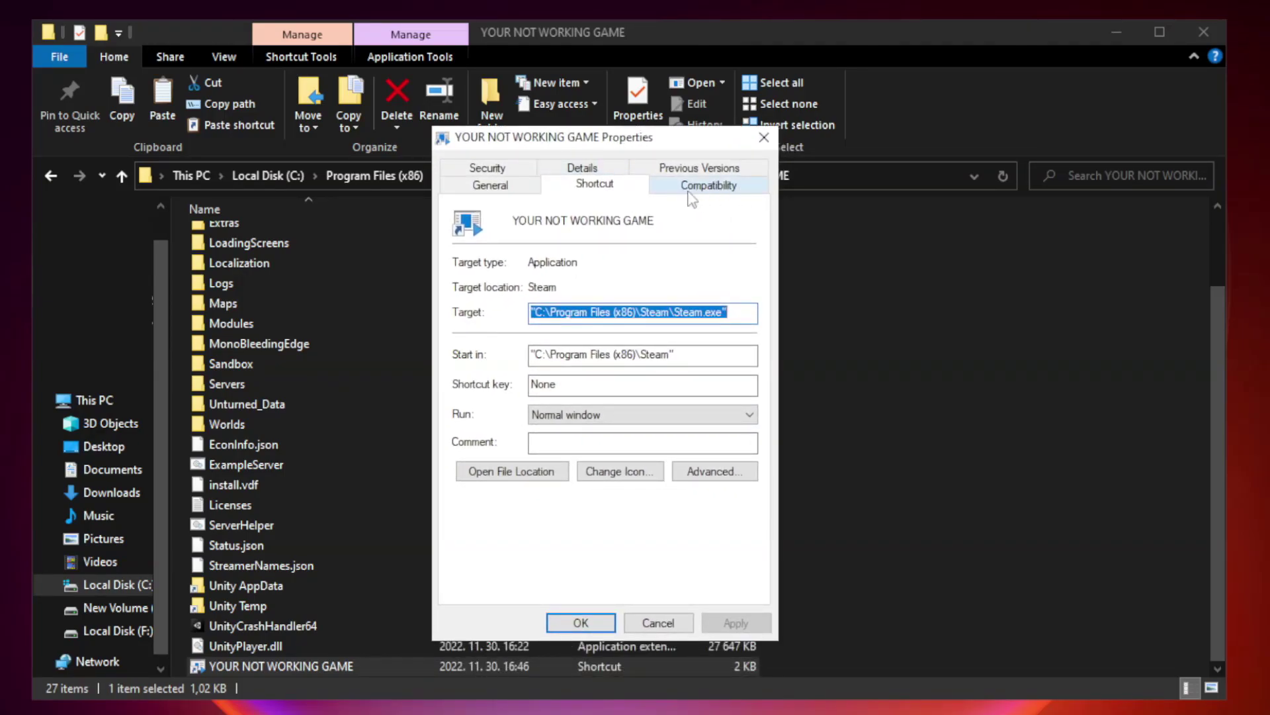
{"action": "left_click", "coordinate": [707, 187]}
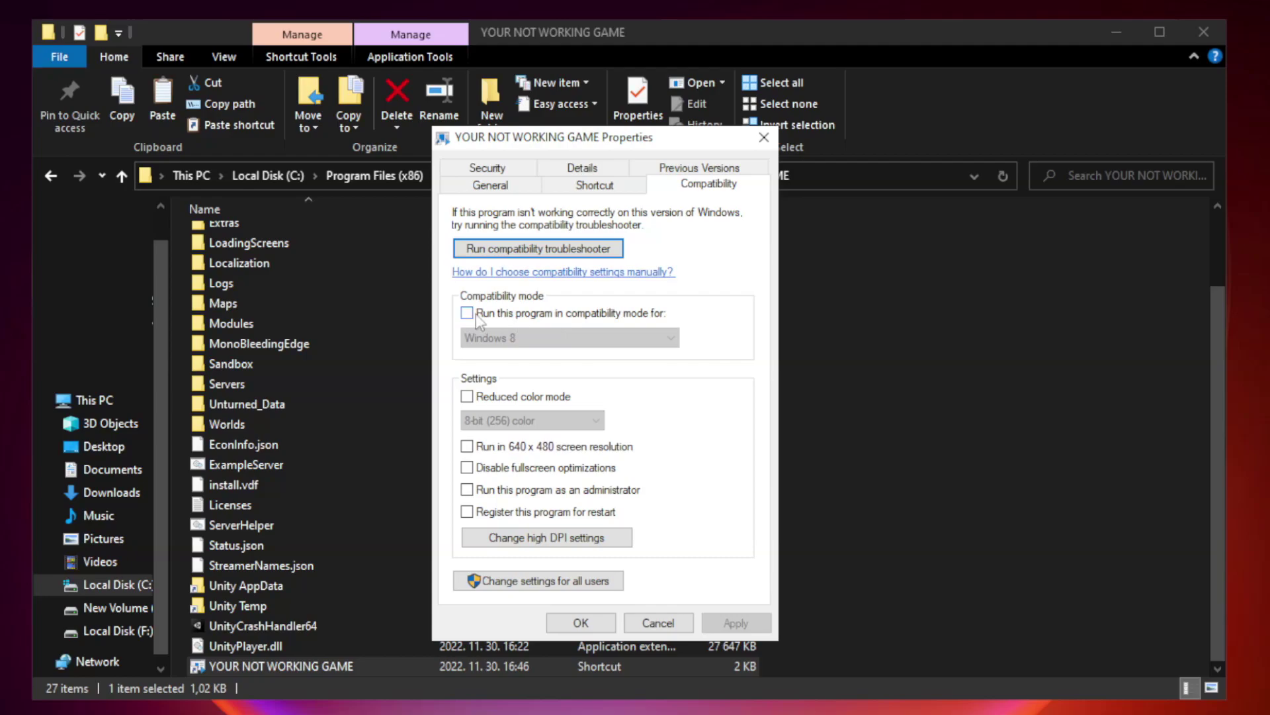
Set the shortcut to Windows 8 compatibility, run as administrator, fullscreen optimizations disabled, and apply.
{"action": "left_click", "coordinate": [507, 315]}
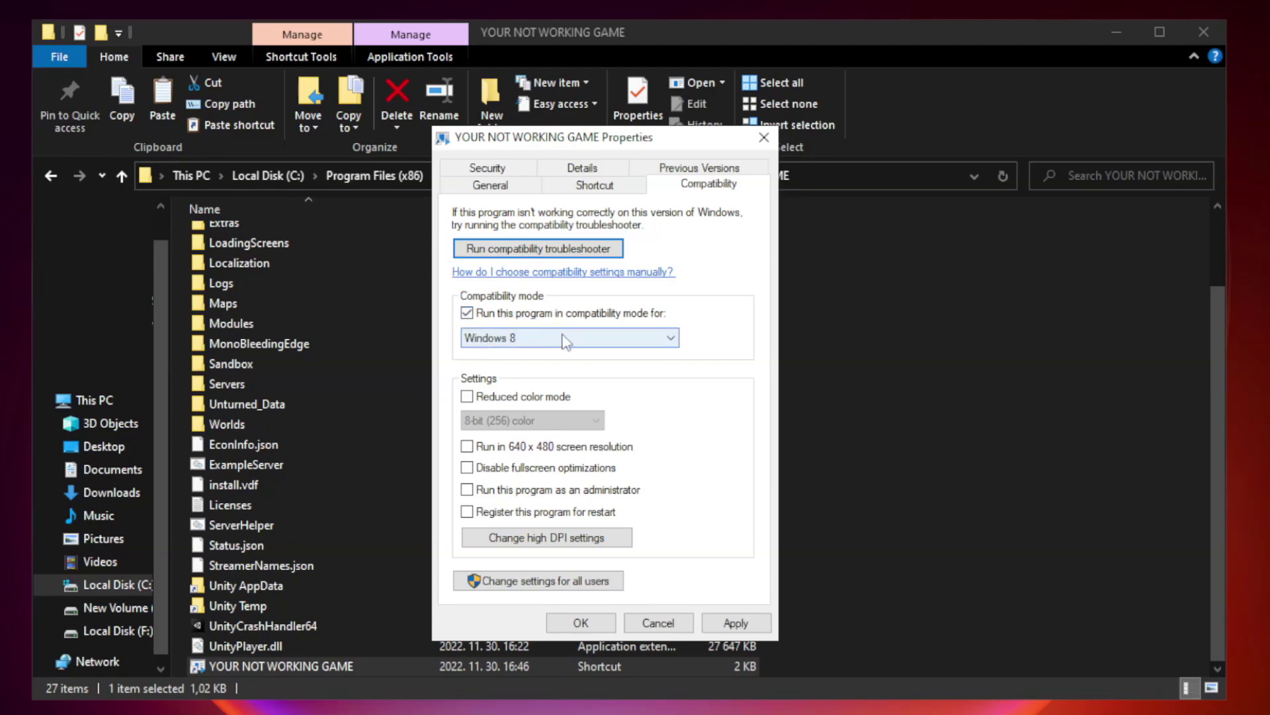
{"action": "left_click", "coordinate": [534, 337]}
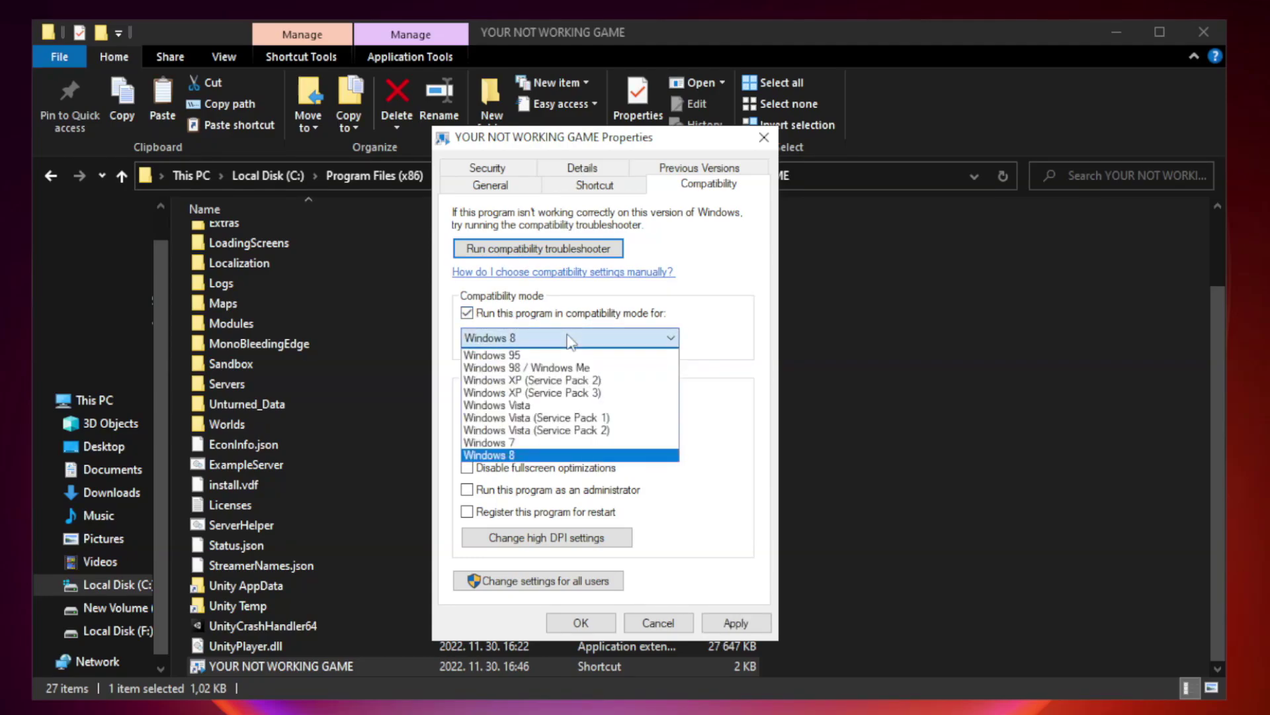
{"action": "left_click", "coordinate": [536, 456]}
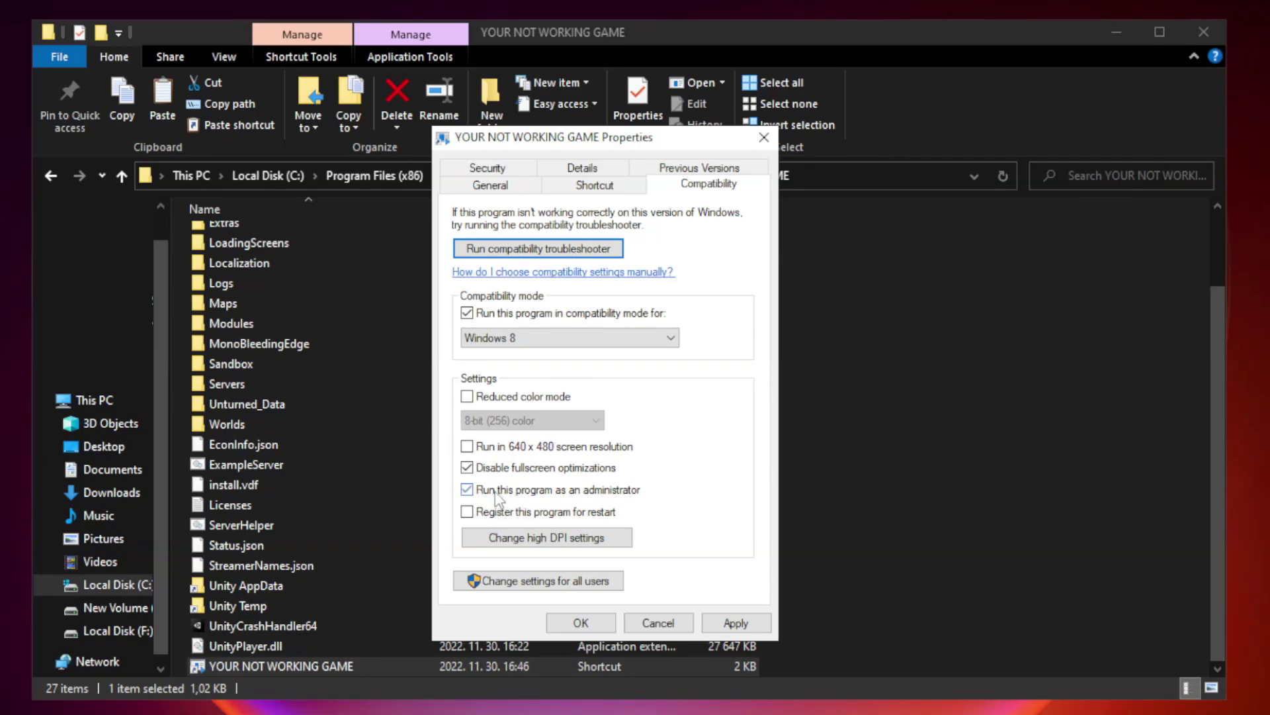
{"action": "left_click", "coordinate": [734, 622]}
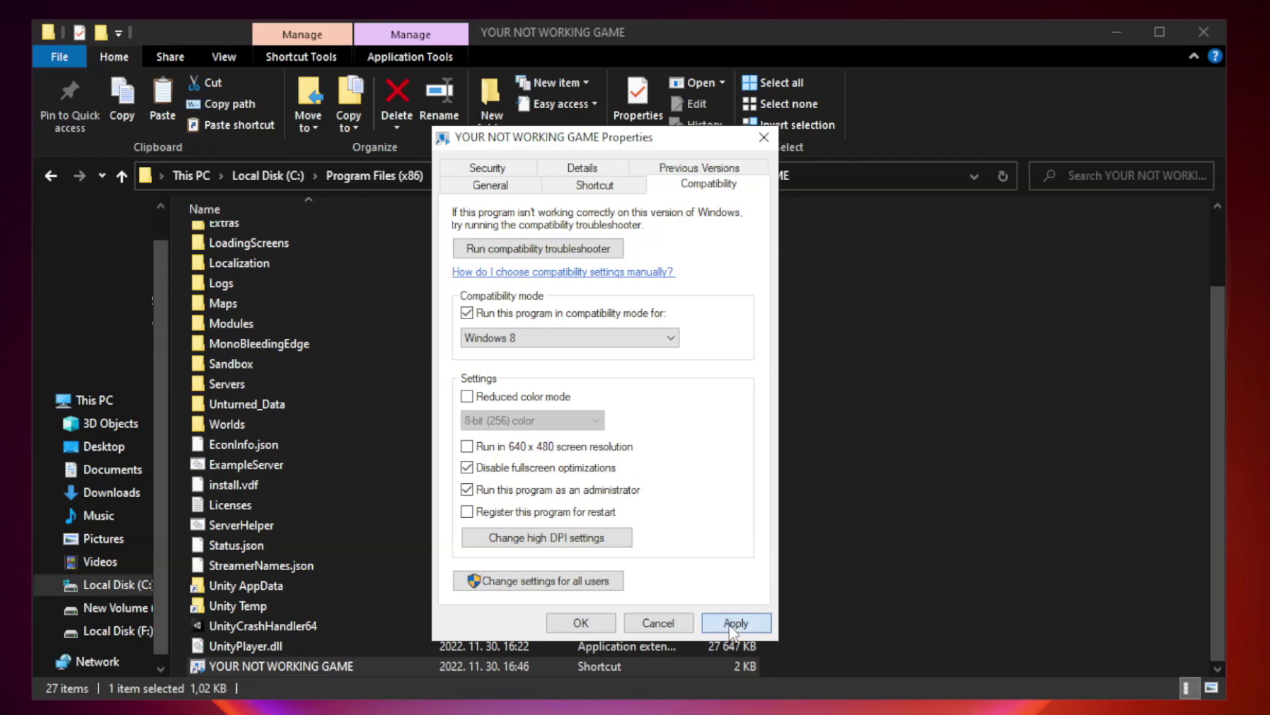
{"action": "left_click", "coordinate": [580, 622]}
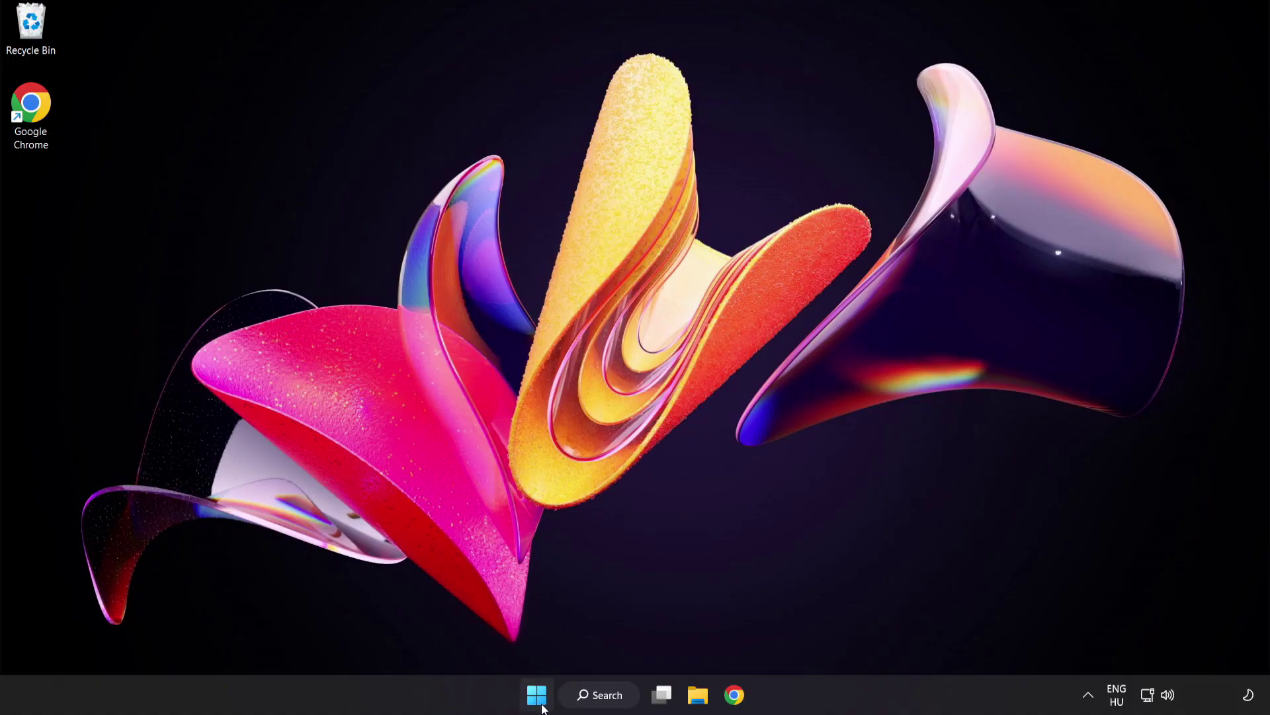
Launch Task Manager from the Win+X menu and show its Startup apps list.
{"action": "right_click", "coordinate": [541, 699]}
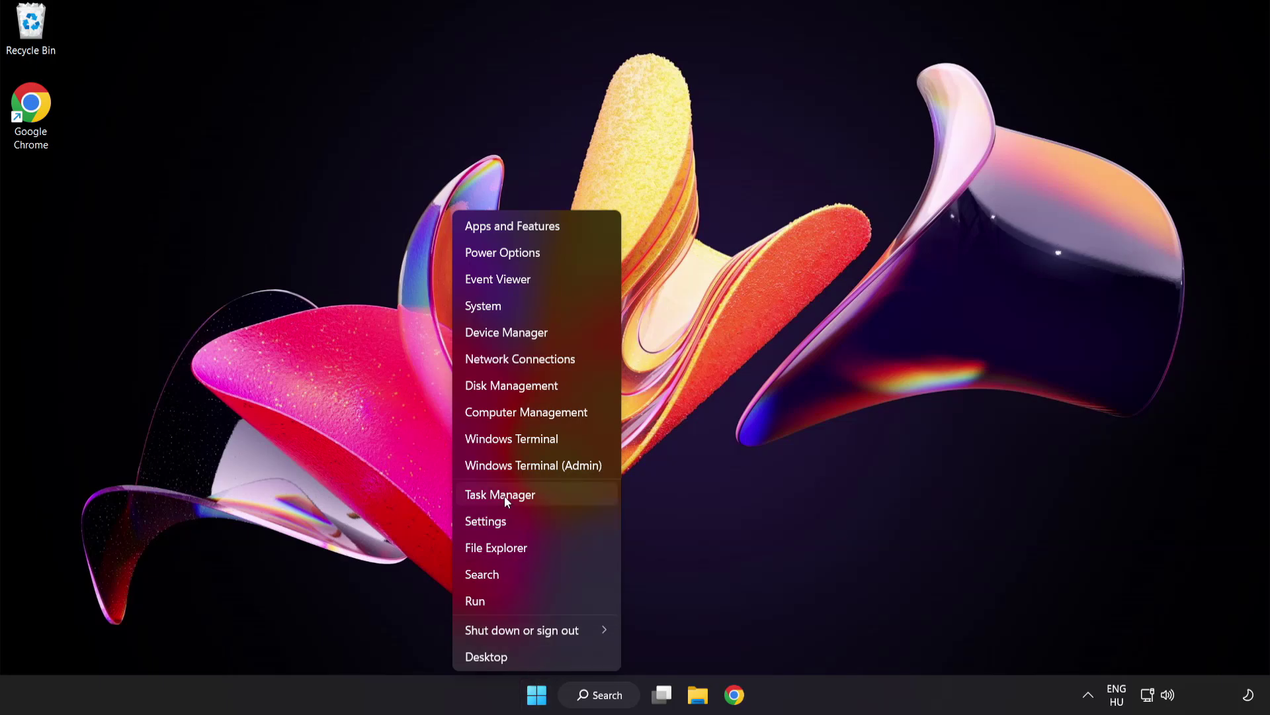
{"action": "left_click", "coordinate": [549, 495]}
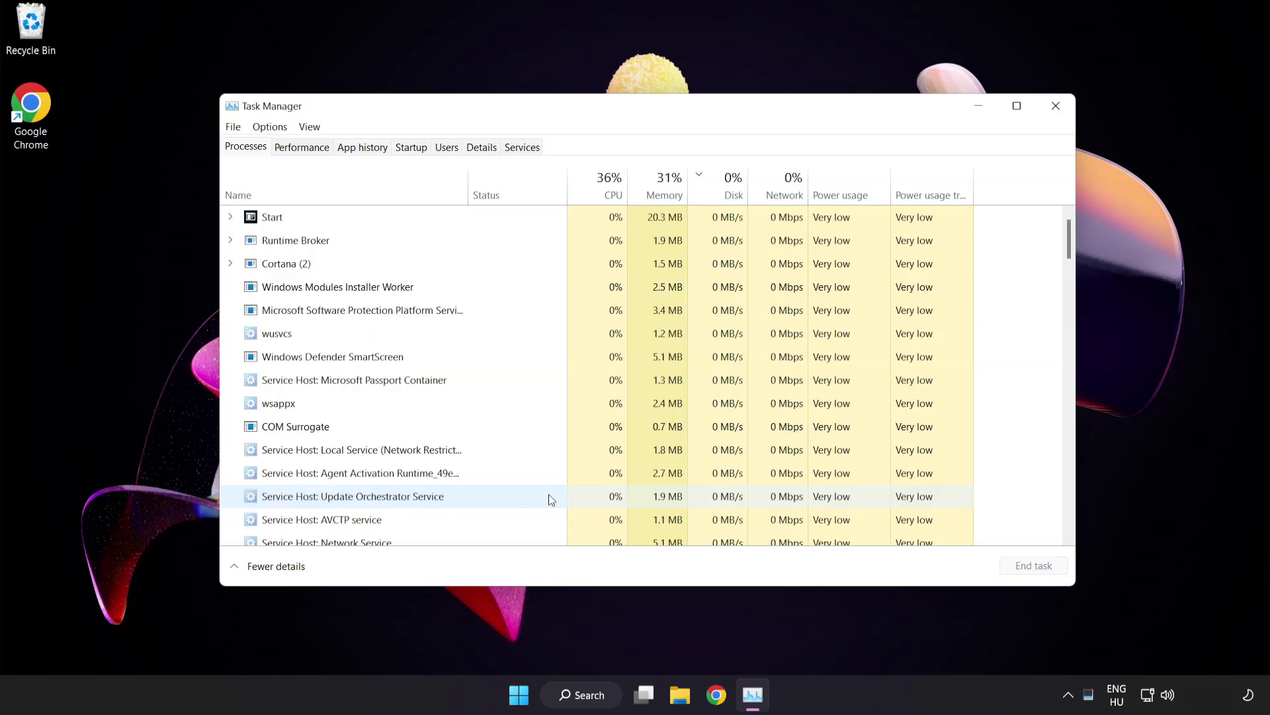
{"action": "left_click", "coordinate": [412, 148]}
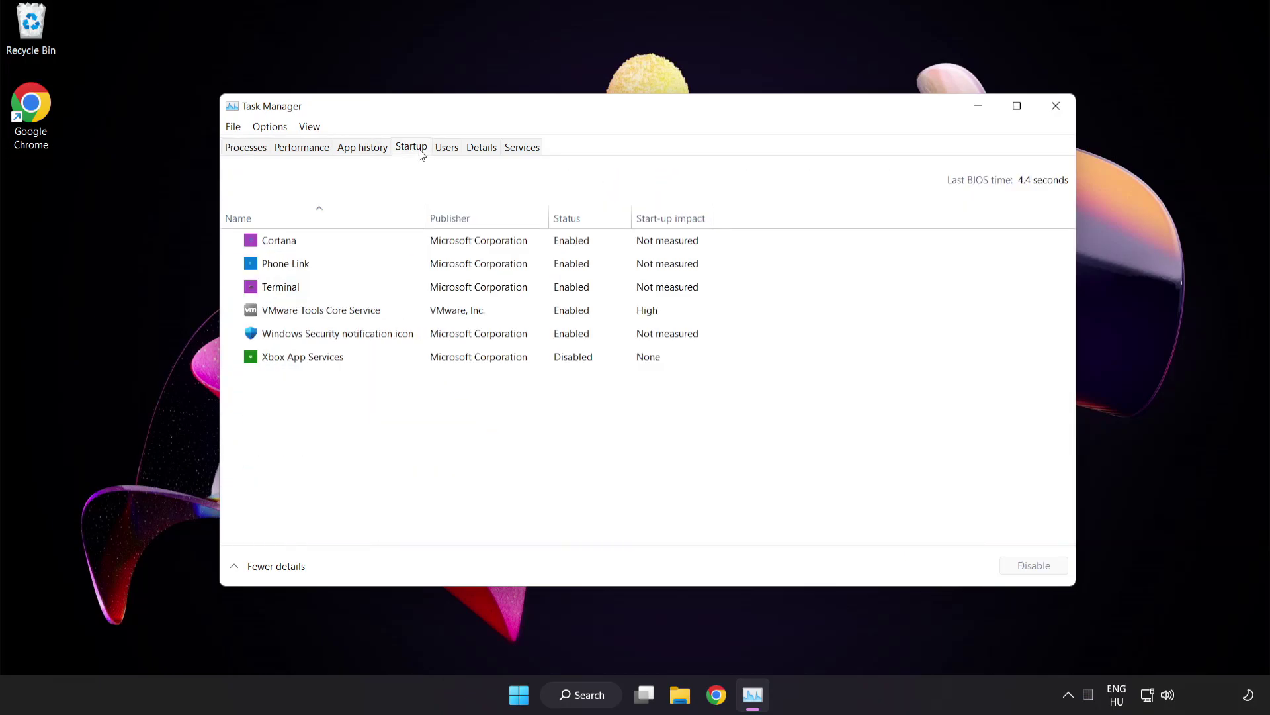
Disable Cortana, Phone Link and Terminal at startup, then select Windows Security notification icon.
{"action": "left_click", "coordinate": [422, 247]}
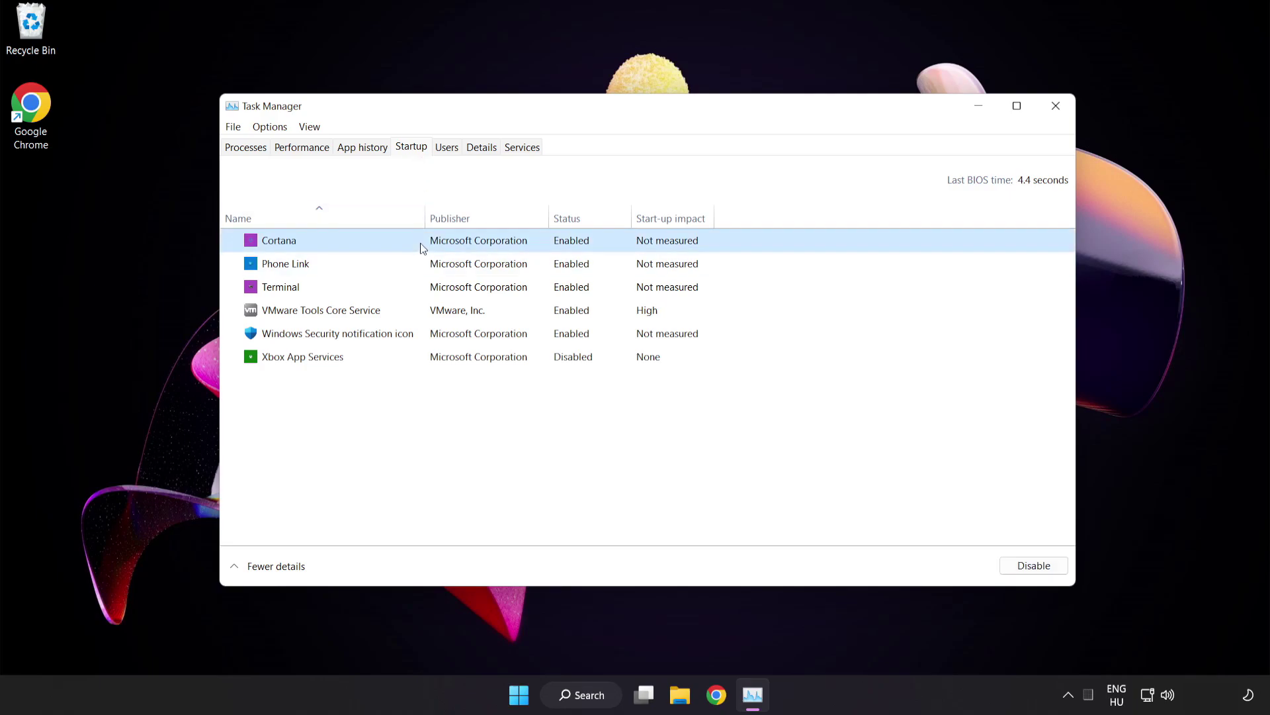
{"action": "left_click", "coordinate": [1042, 571]}
{"action": "left_click", "coordinate": [393, 263]}
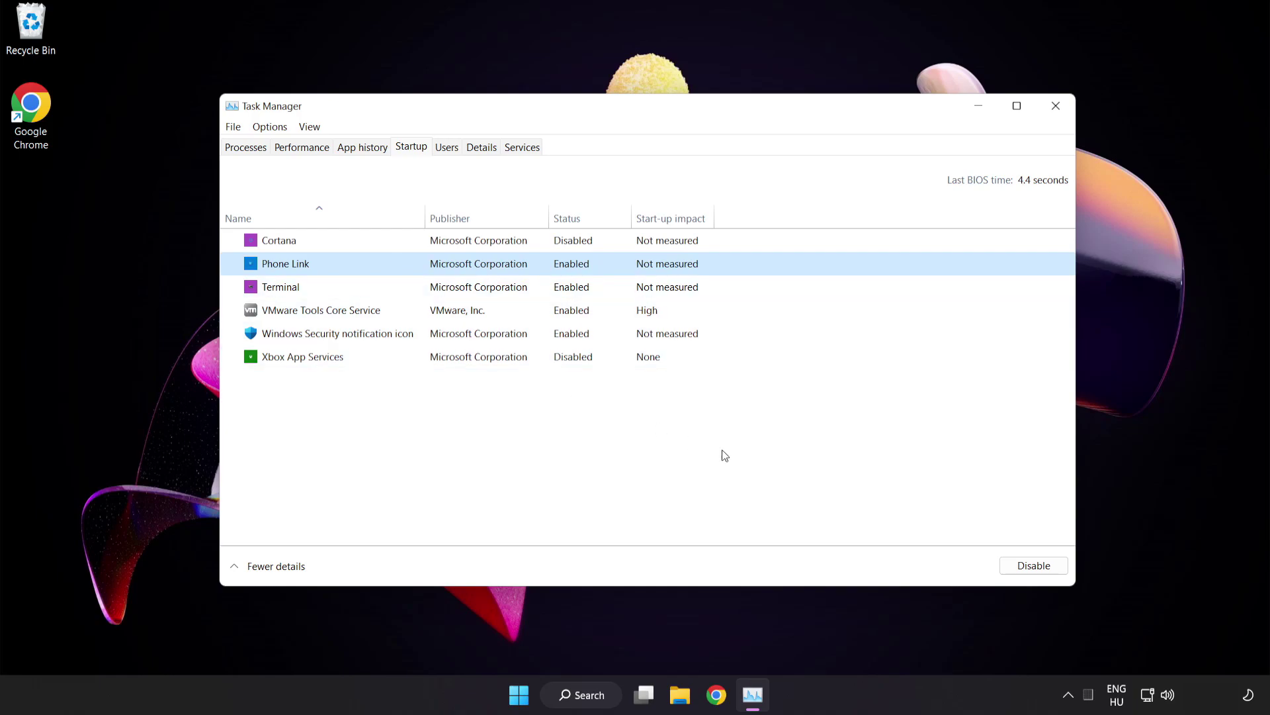
{"action": "left_click", "coordinate": [1027, 569]}
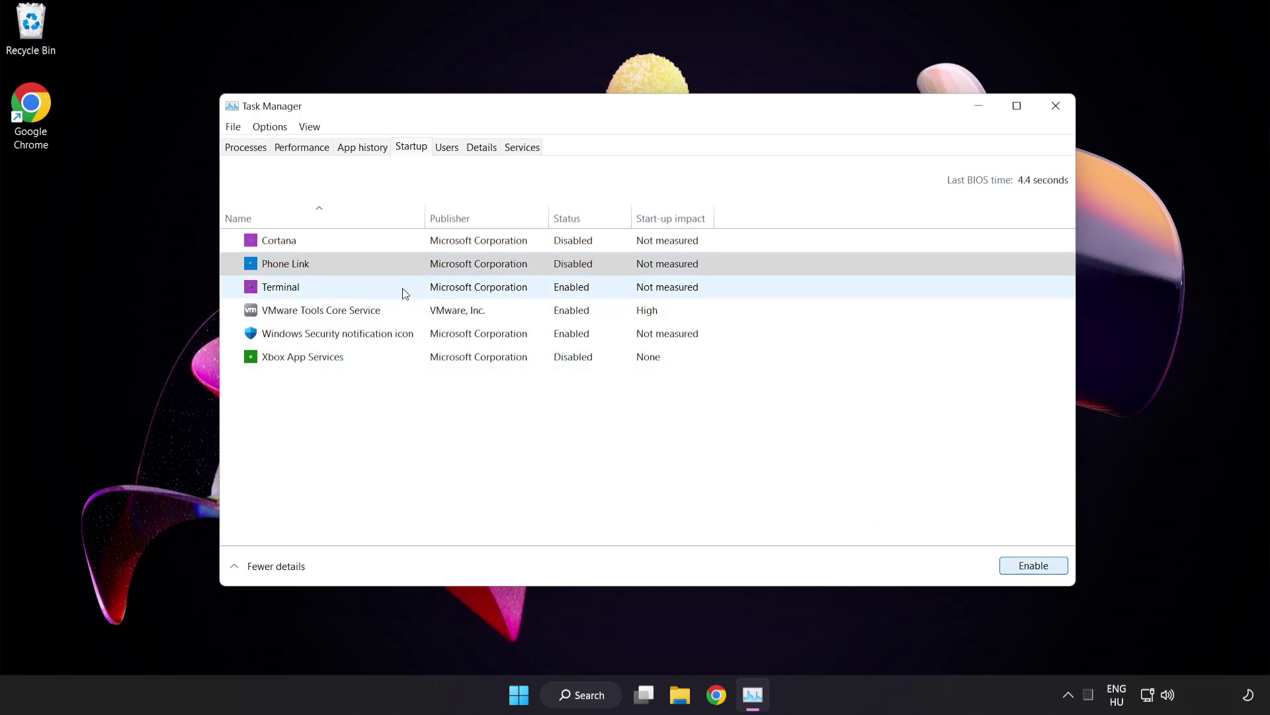
{"action": "left_click", "coordinate": [406, 293]}
{"action": "left_click", "coordinate": [1034, 564]}
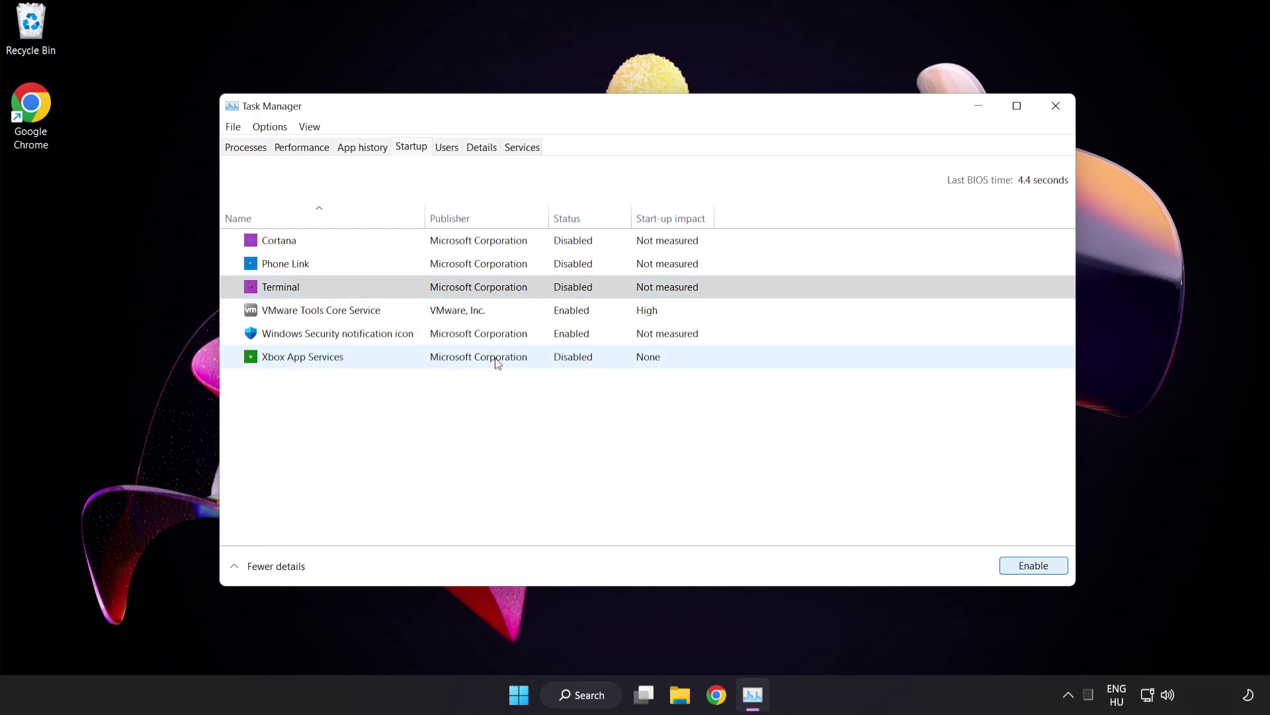
{"action": "left_click", "coordinate": [431, 337]}
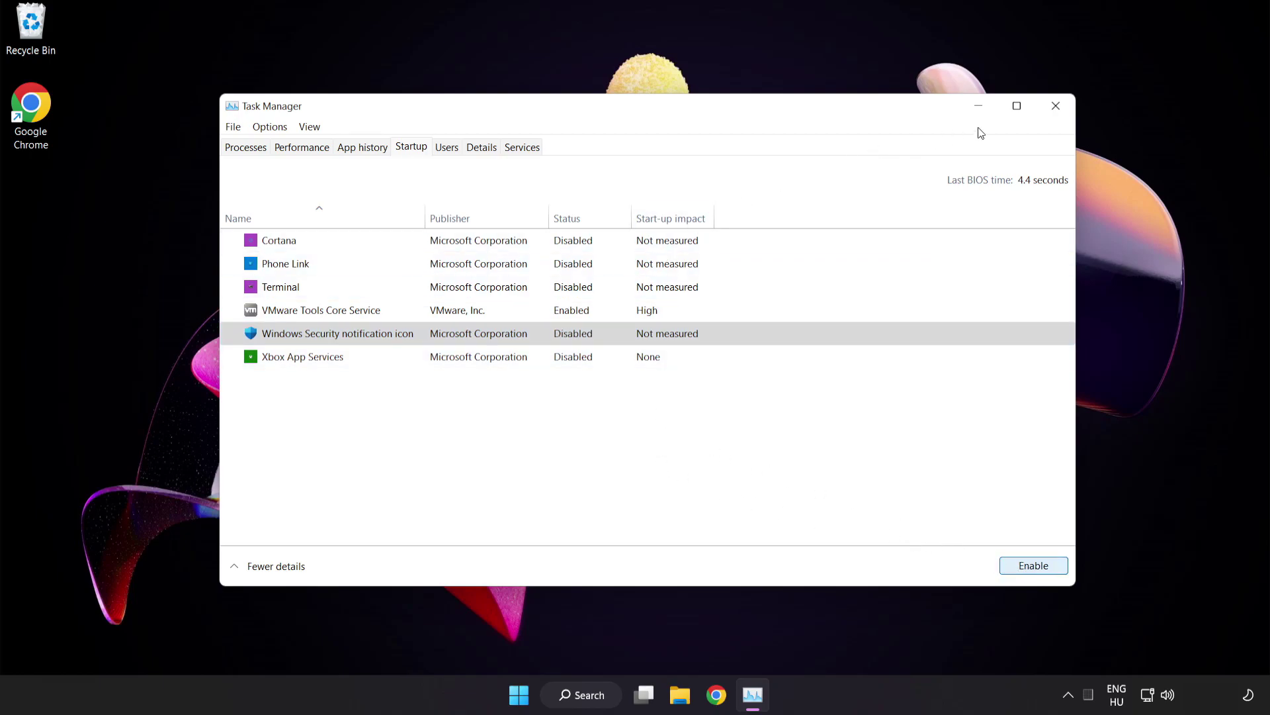
Download the DirectX End-User Runtime Web Installer (dxwebsetup (1).exe) from Microsoft and run it.
{"action": "left_click", "coordinate": [1056, 107]}
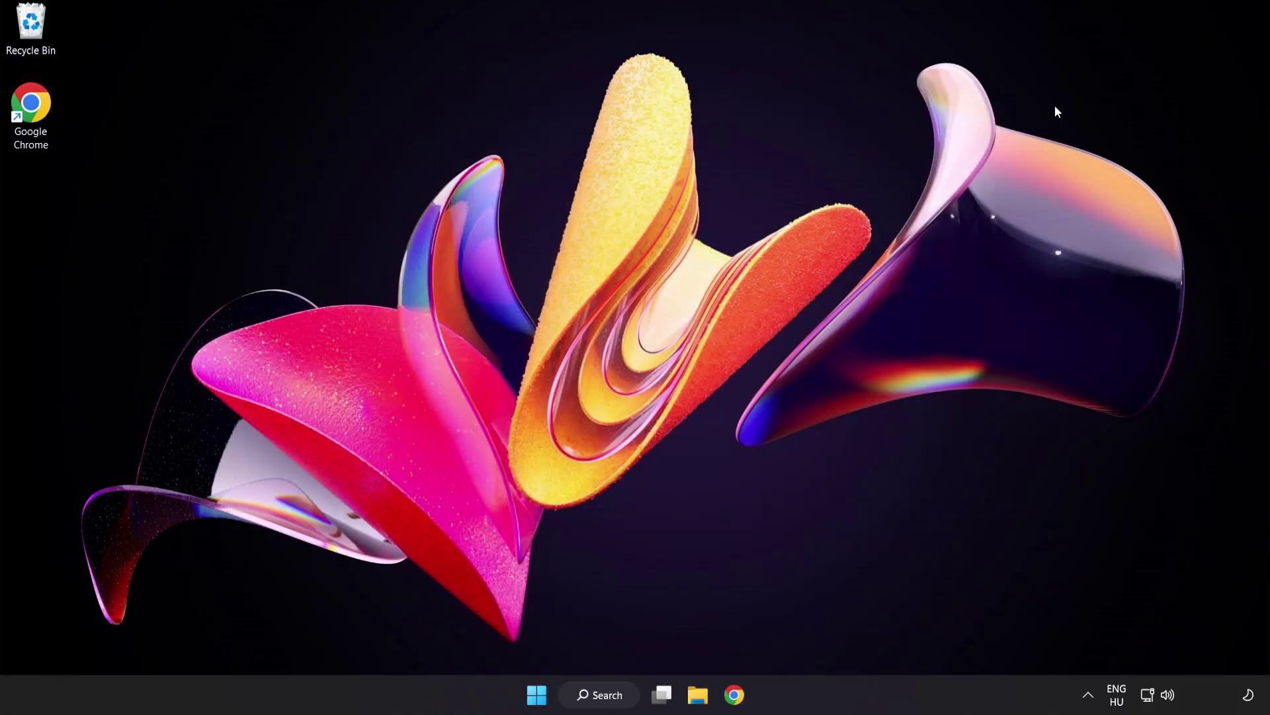
{"action": "left_click", "coordinate": [733, 695]}
{"action": "left_click", "coordinate": [423, 41]}
{"action": "left_click", "coordinate": [887, 533]}
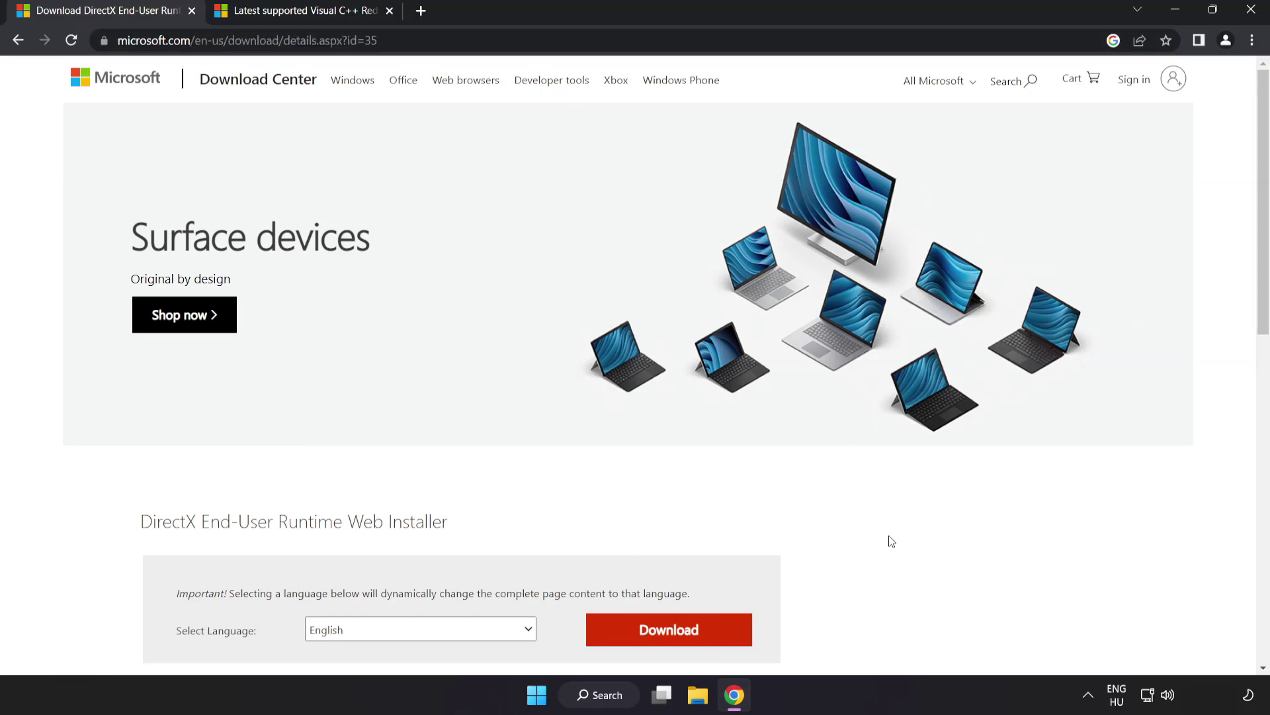
{"action": "scroll", "coordinate": [888, 536], "scroll_direction": "down", "scroll_amount": 3}
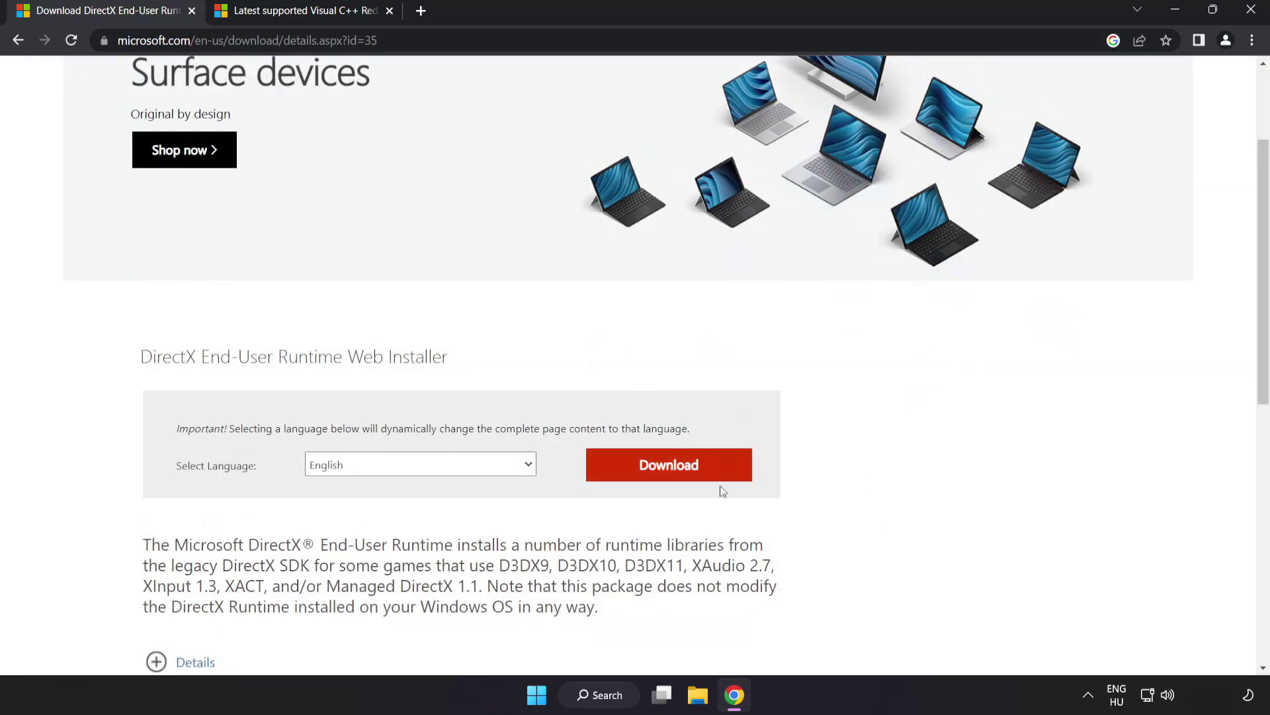
{"action": "left_click", "coordinate": [686, 479]}
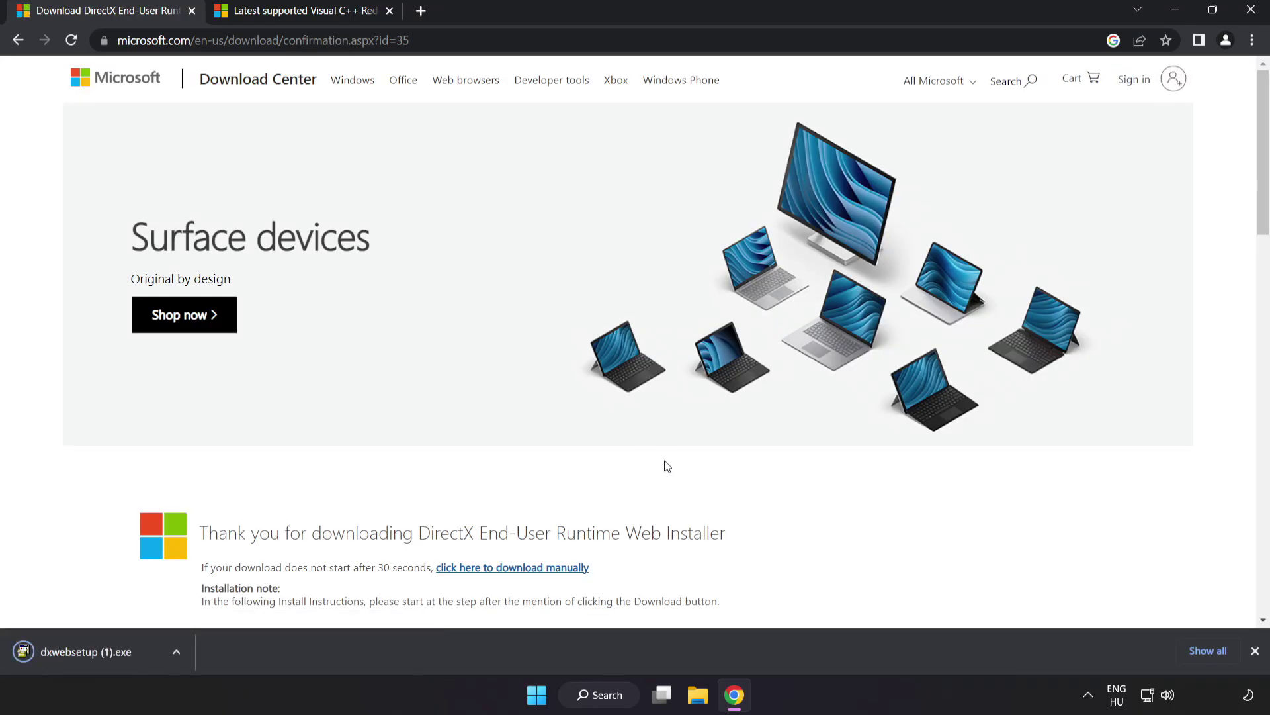
{"action": "left_click", "coordinate": [105, 652]}
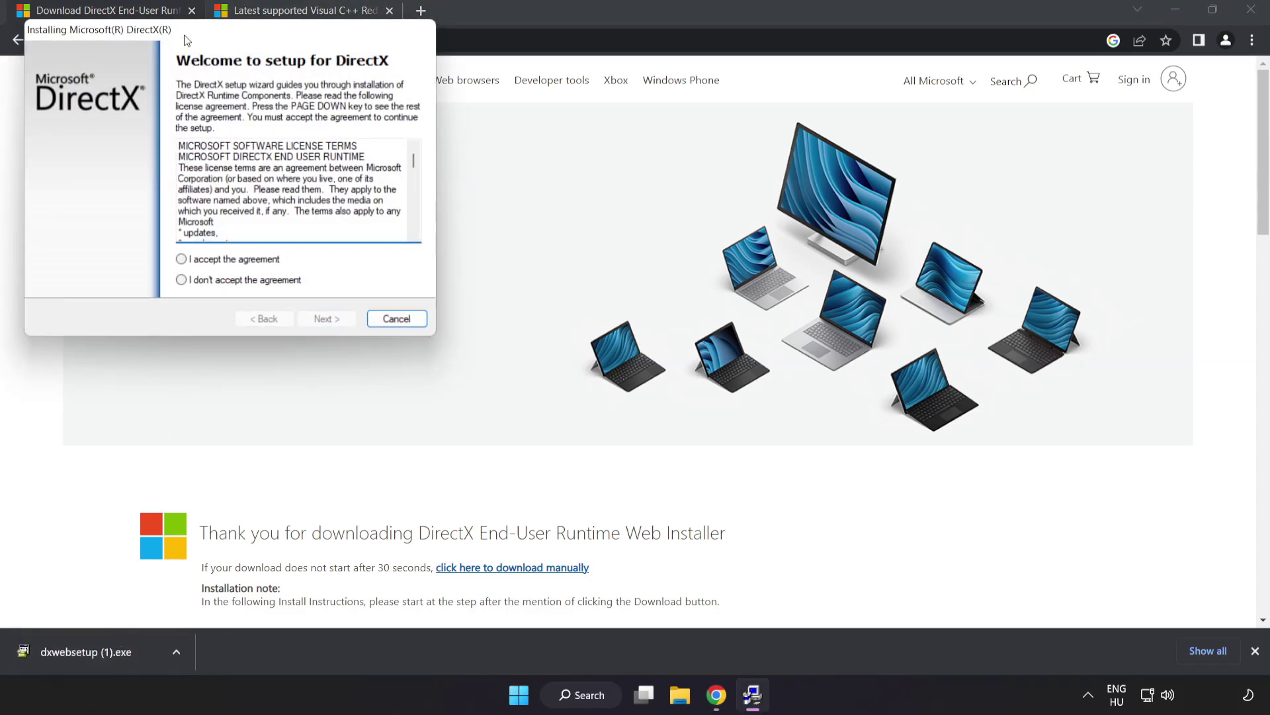
Accept the DirectX licence, decline the Bing Bar, and finish setup with DirectX already current.
{"action": "left_click_drag", "start_coordinate": [188, 29], "coordinate": [578, 165]}
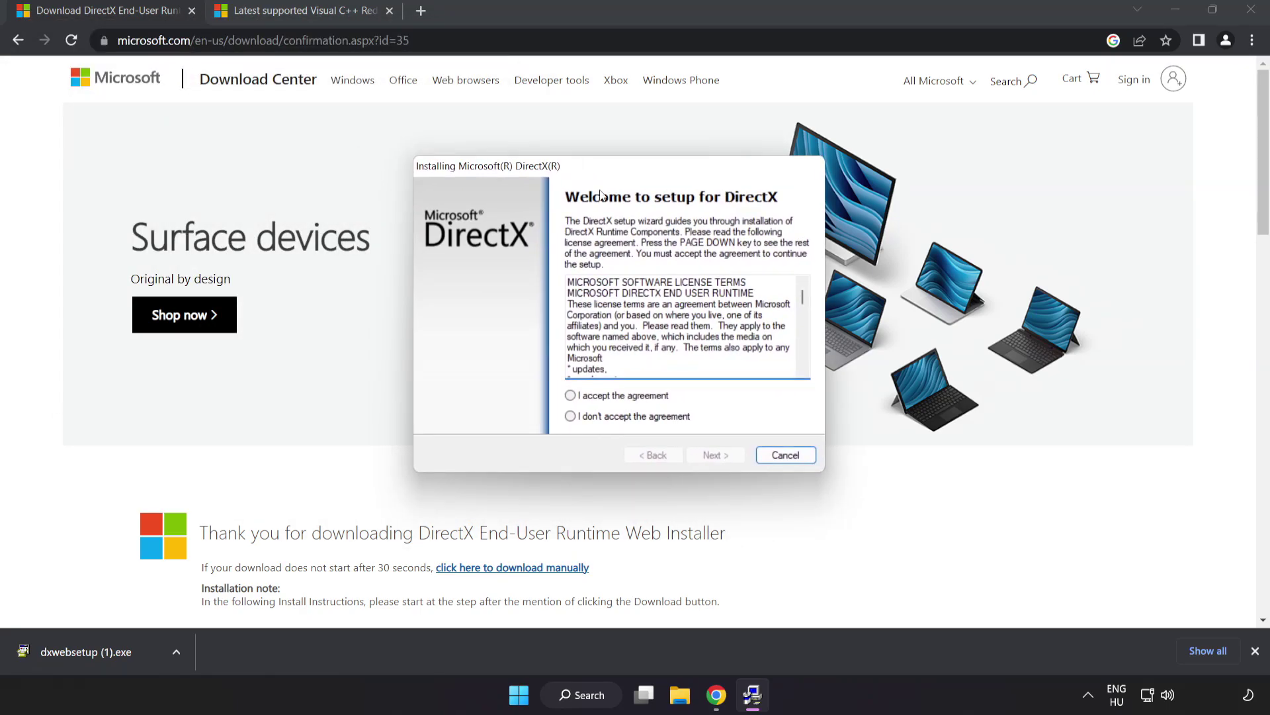
{"action": "left_click_drag", "start_coordinate": [801, 301], "coordinate": [808, 367]}
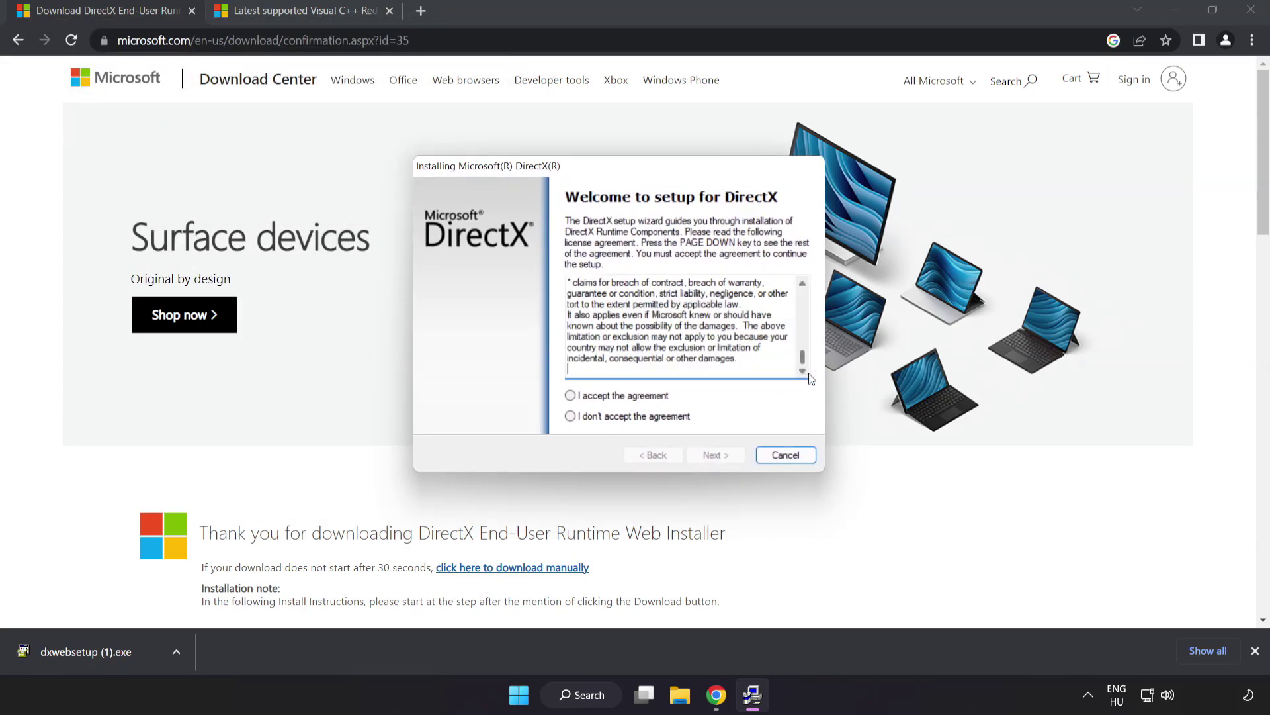
{"action": "left_click", "coordinate": [610, 397]}
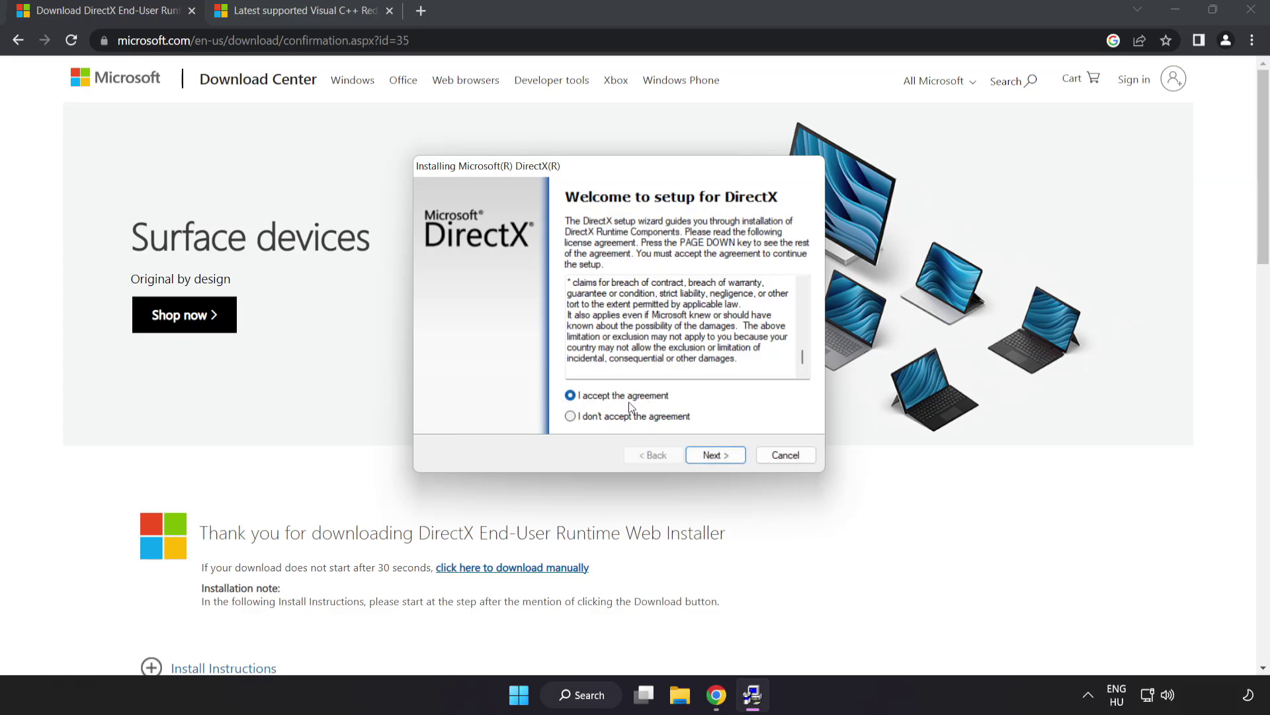
{"action": "left_click", "coordinate": [716, 456]}
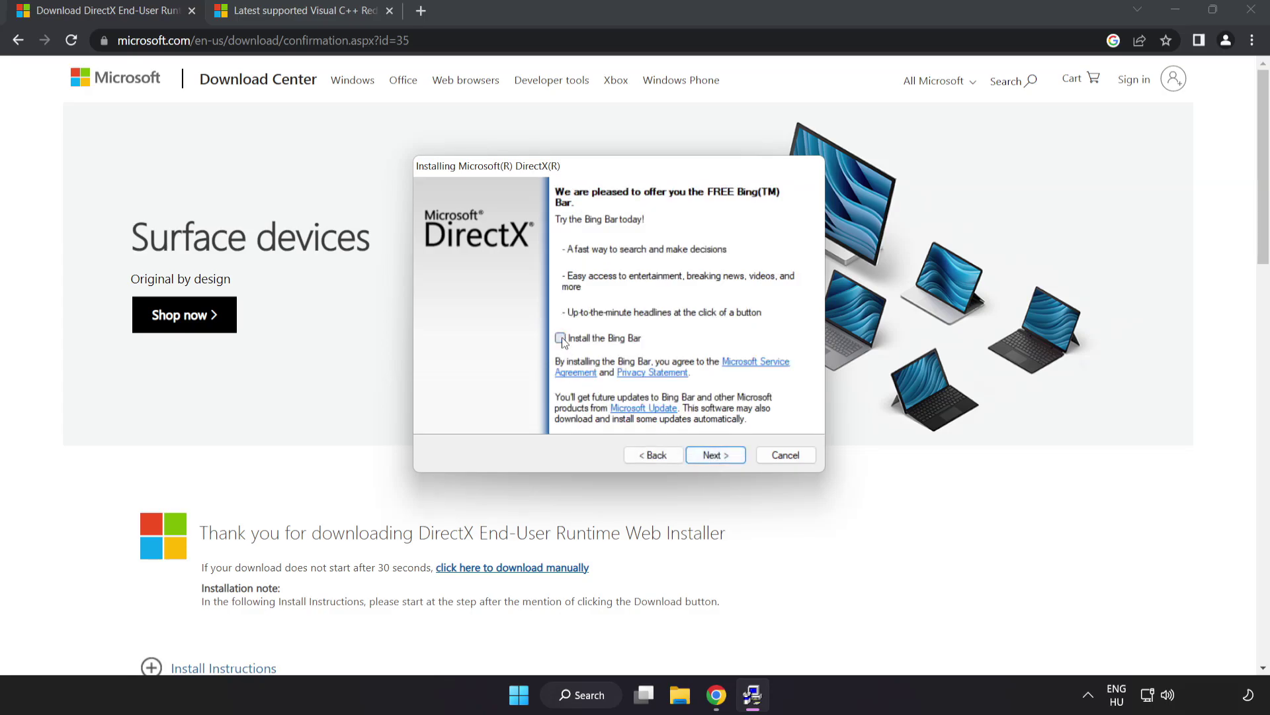
{"action": "left_click", "coordinate": [719, 455]}
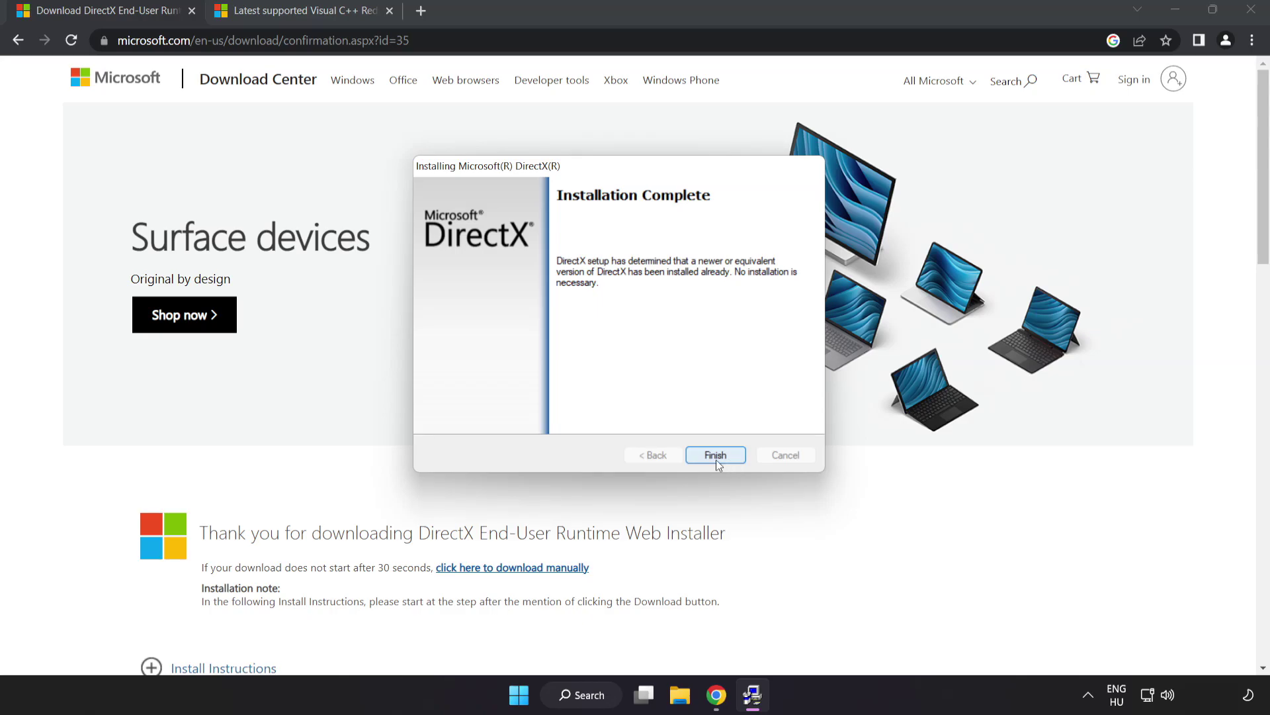
{"action": "left_click", "coordinate": [716, 455]}
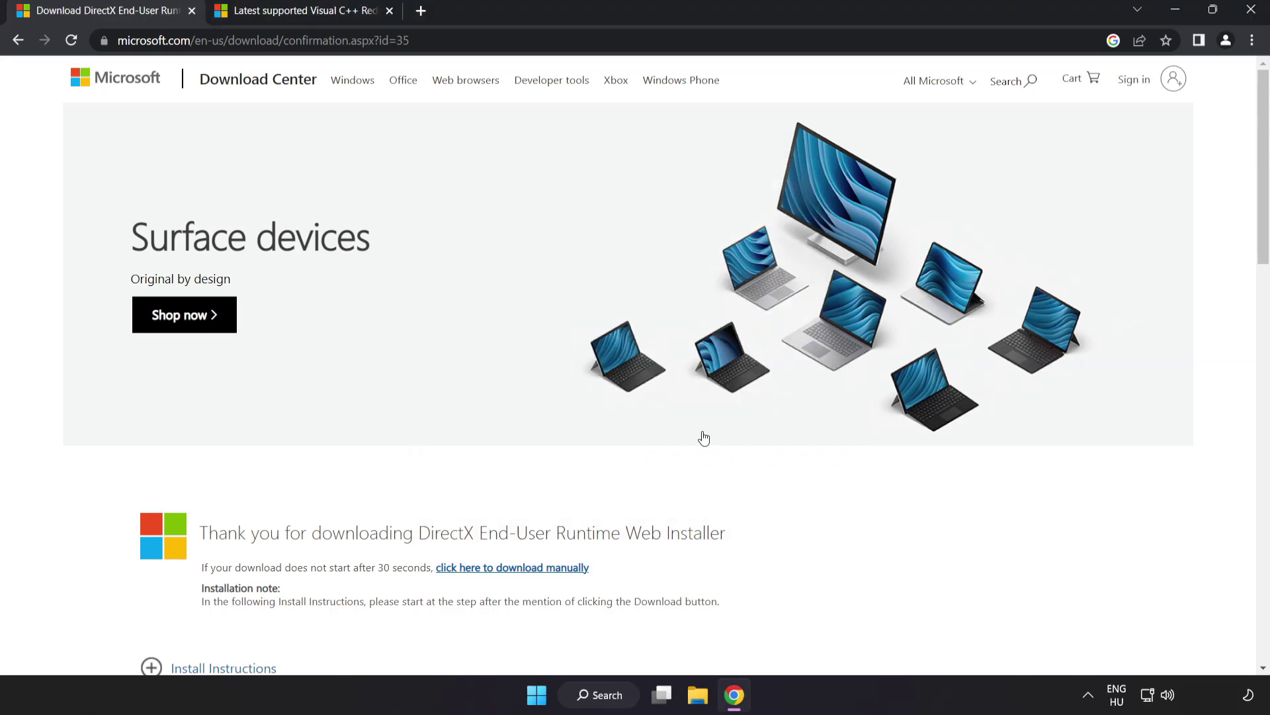
Close the DirectX tab and scroll Microsoft Learn to the Visual Studio 2015–2022 redistributable table.
{"action": "left_click", "coordinate": [192, 12]}
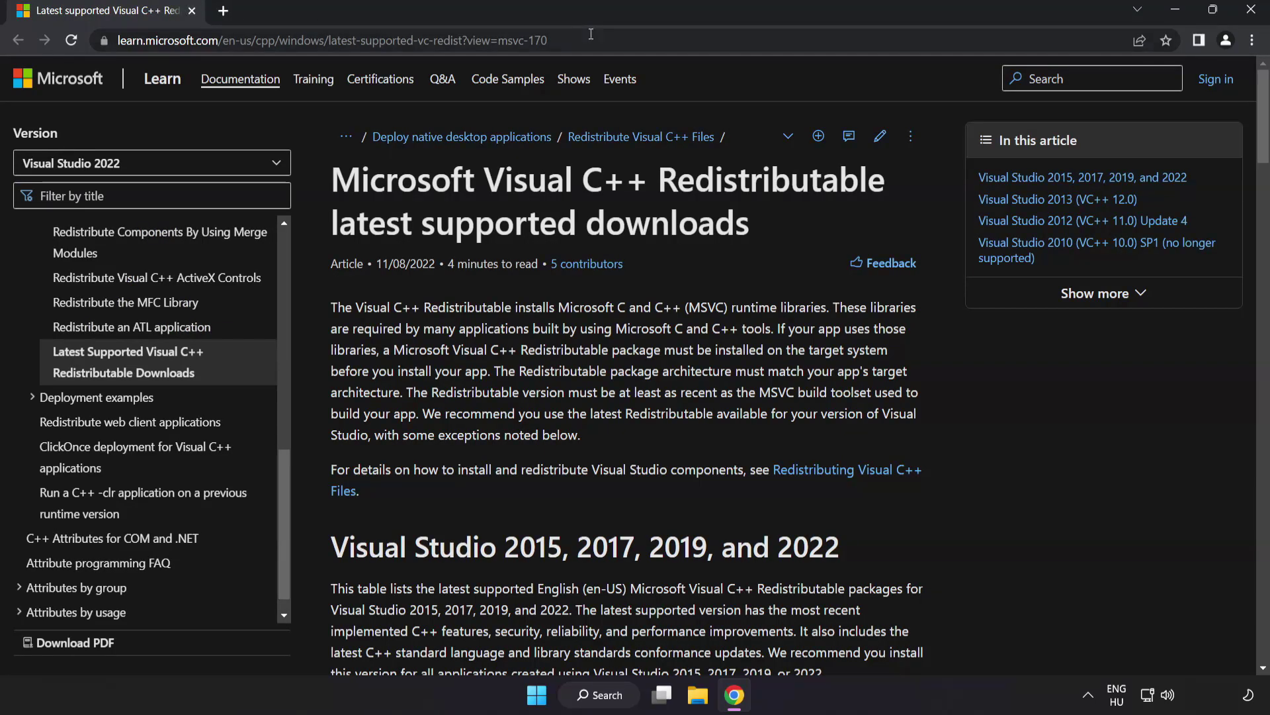
{"action": "left_click", "coordinate": [344, 40]}
{"action": "key", "text": "End"}
{"action": "left_click", "coordinate": [635, 195]}
{"action": "left_click_drag", "start_coordinate": [1250, 126], "coordinate": [1253, 186]}
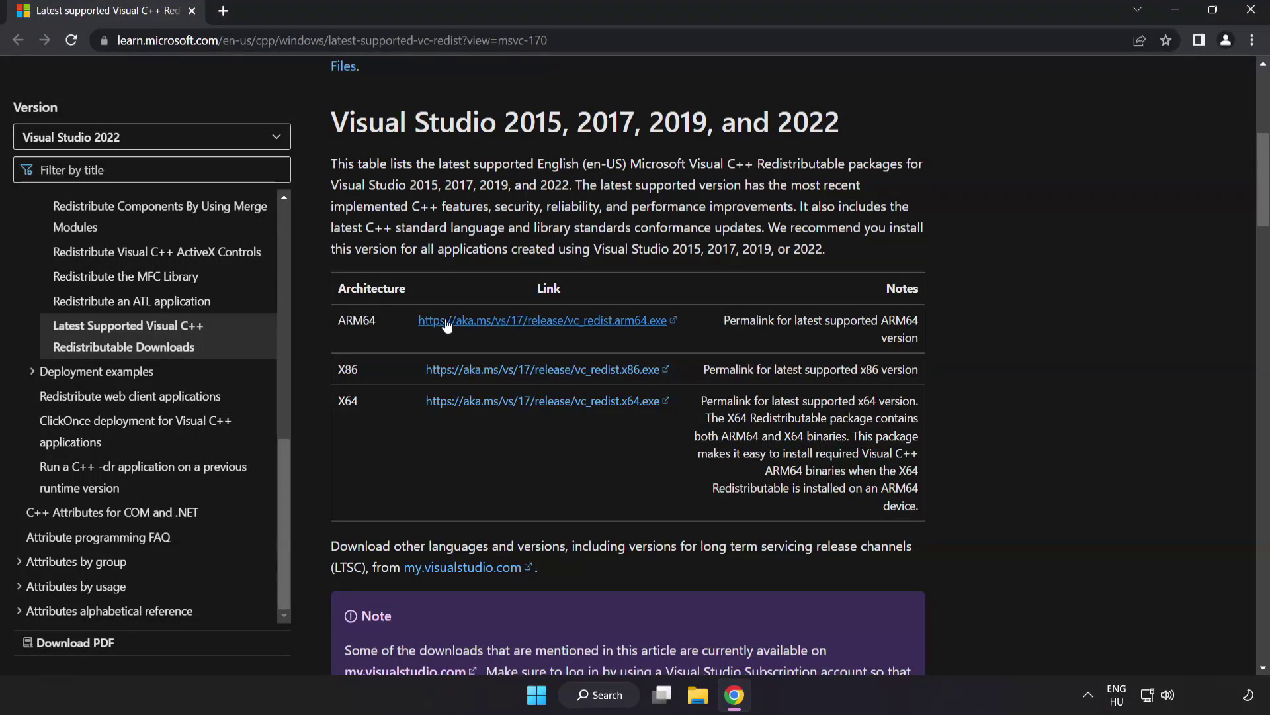
Download the ARM64, x86 and x64 Visual C++ Redistributable installers from the table.
{"action": "left_click", "coordinate": [527, 329]}
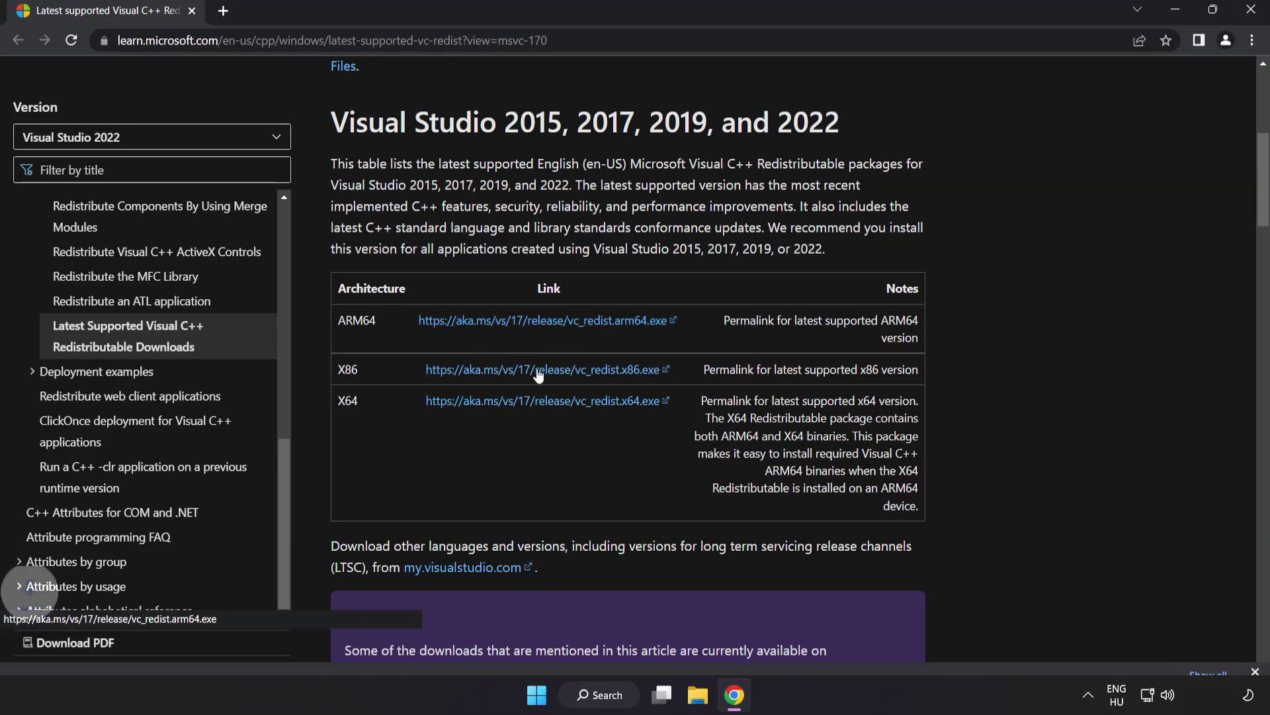
{"action": "left_click", "coordinate": [537, 370]}
{"action": "left_click", "coordinate": [547, 407]}
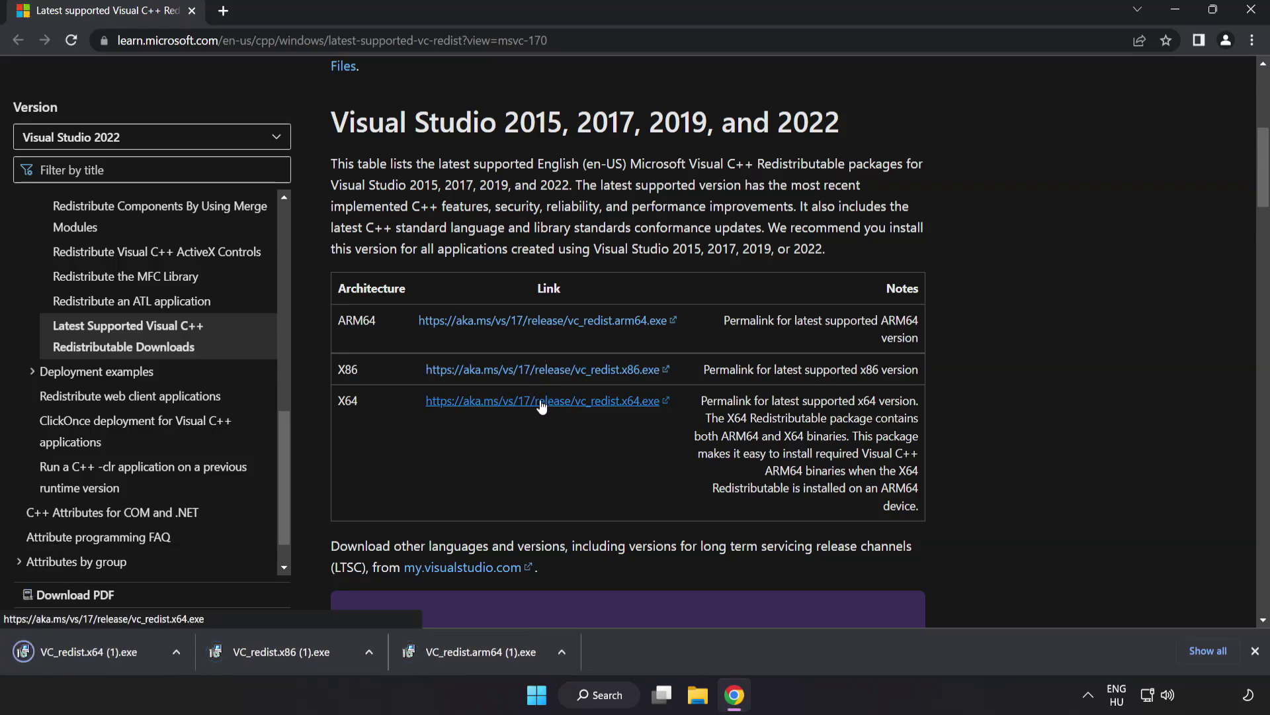
Accept the license and install the ARM64 redistributable, which fails, then close its setup.
{"action": "left_click", "coordinate": [478, 653]}
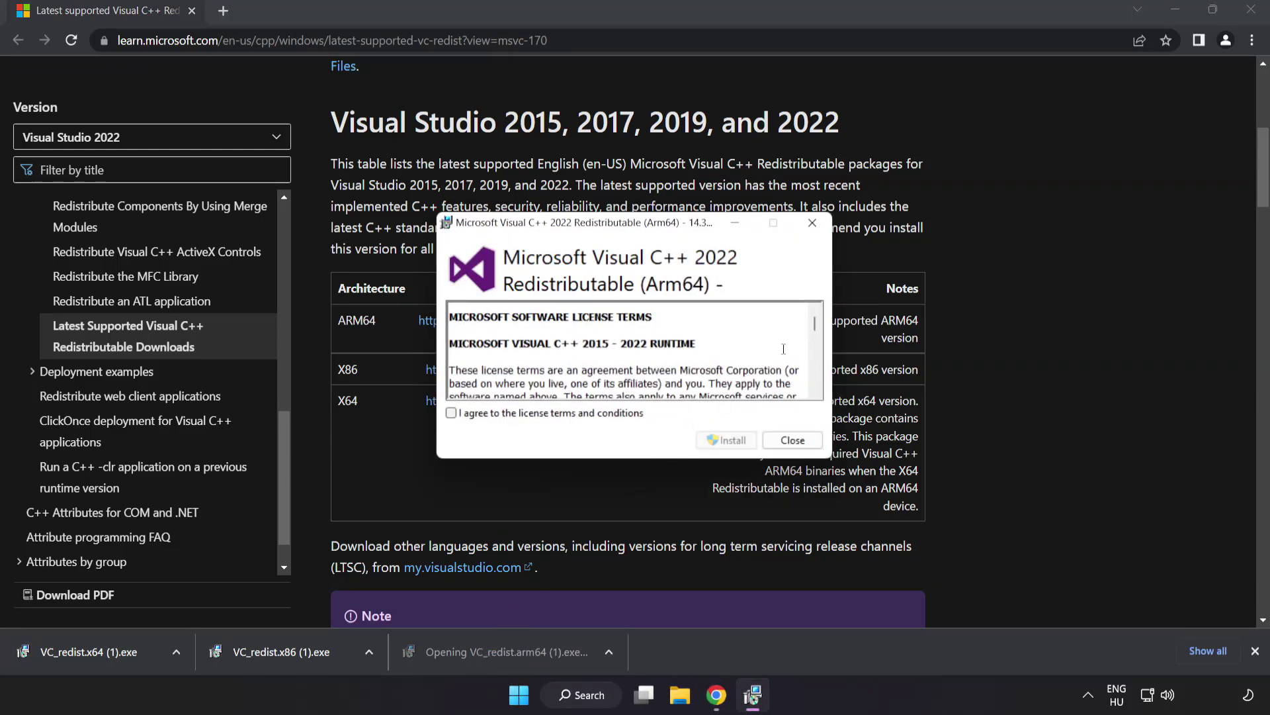
{"action": "left_click_drag", "start_coordinate": [816, 323], "coordinate": [814, 387]}
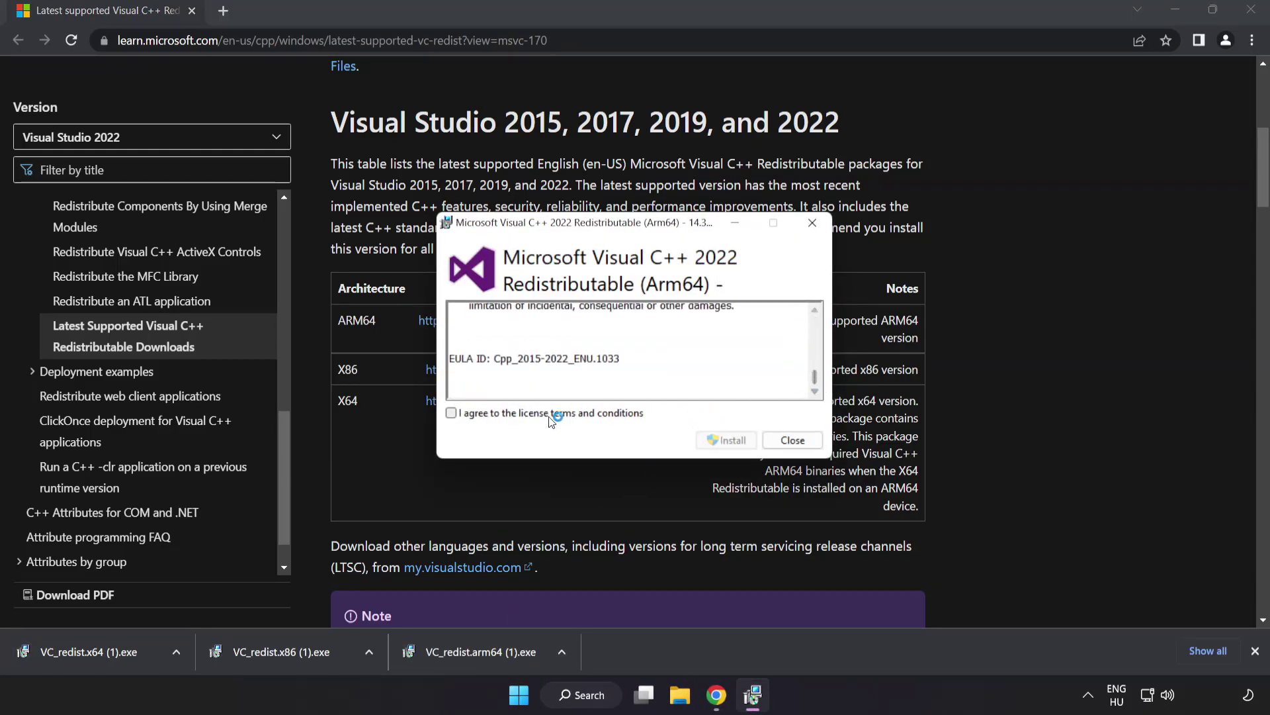
{"action": "left_click", "coordinate": [454, 414]}
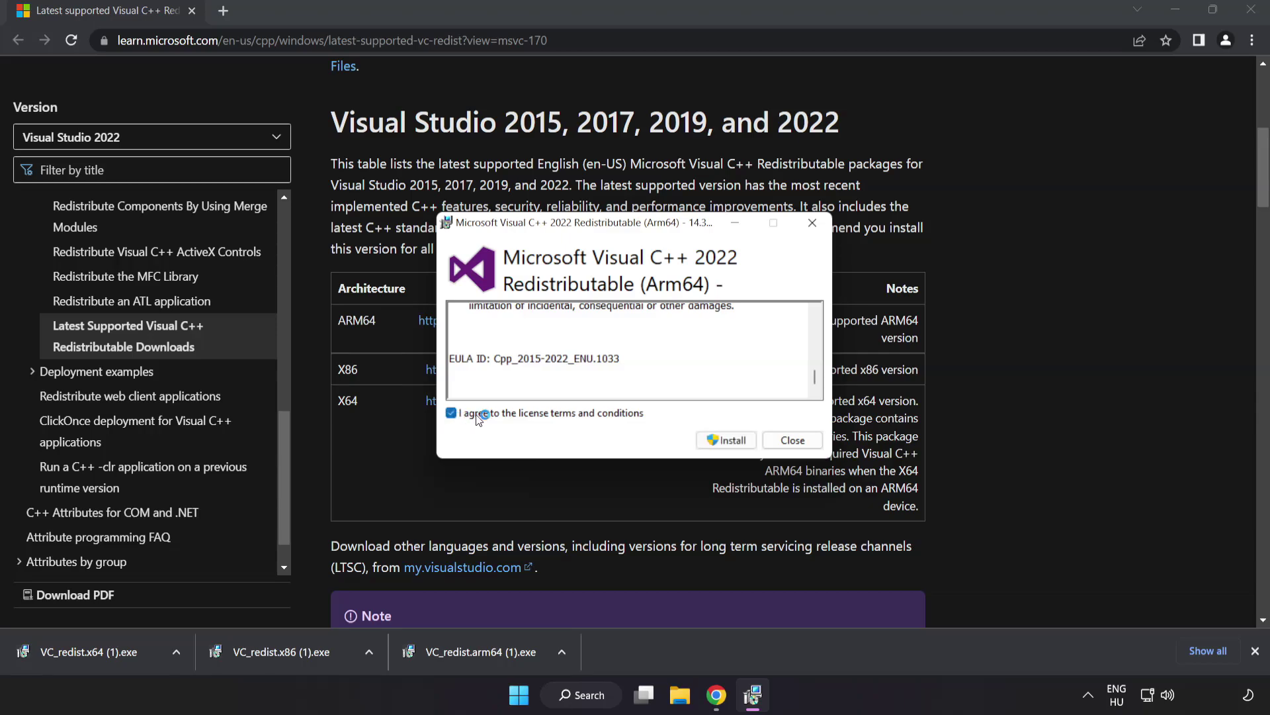
{"action": "left_click", "coordinate": [724, 441]}
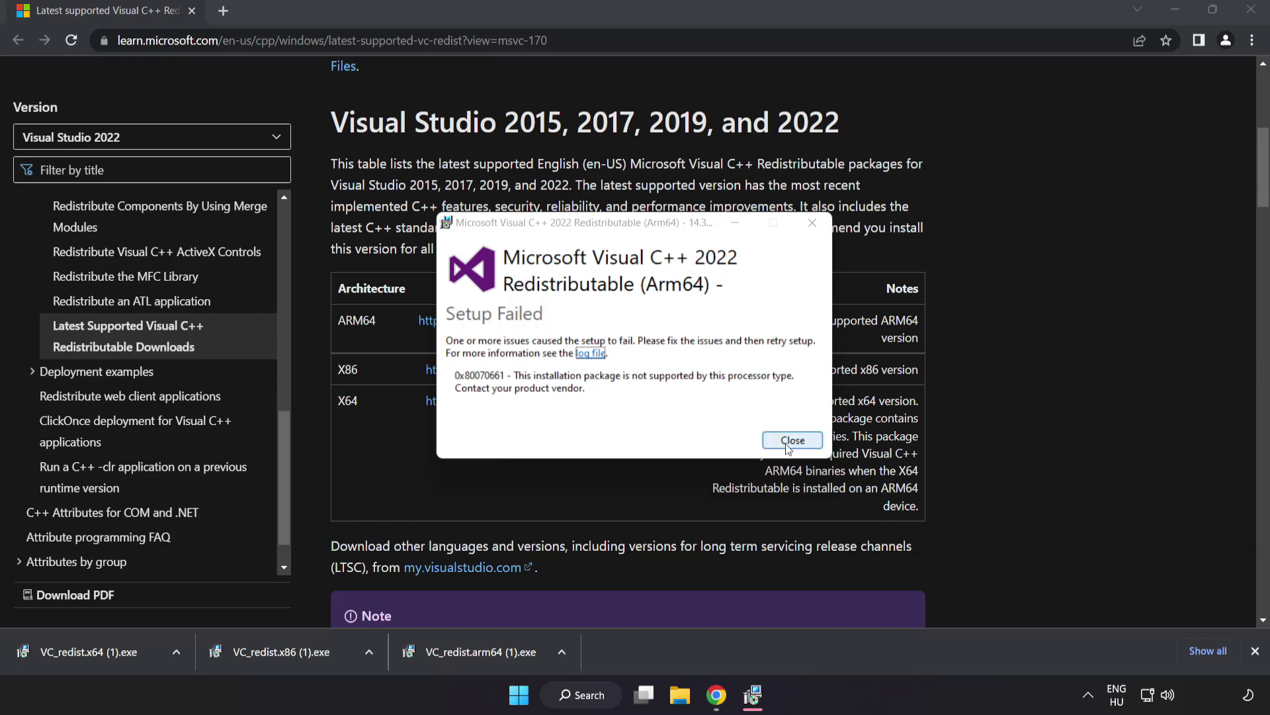
{"action": "left_click", "coordinate": [793, 440]}
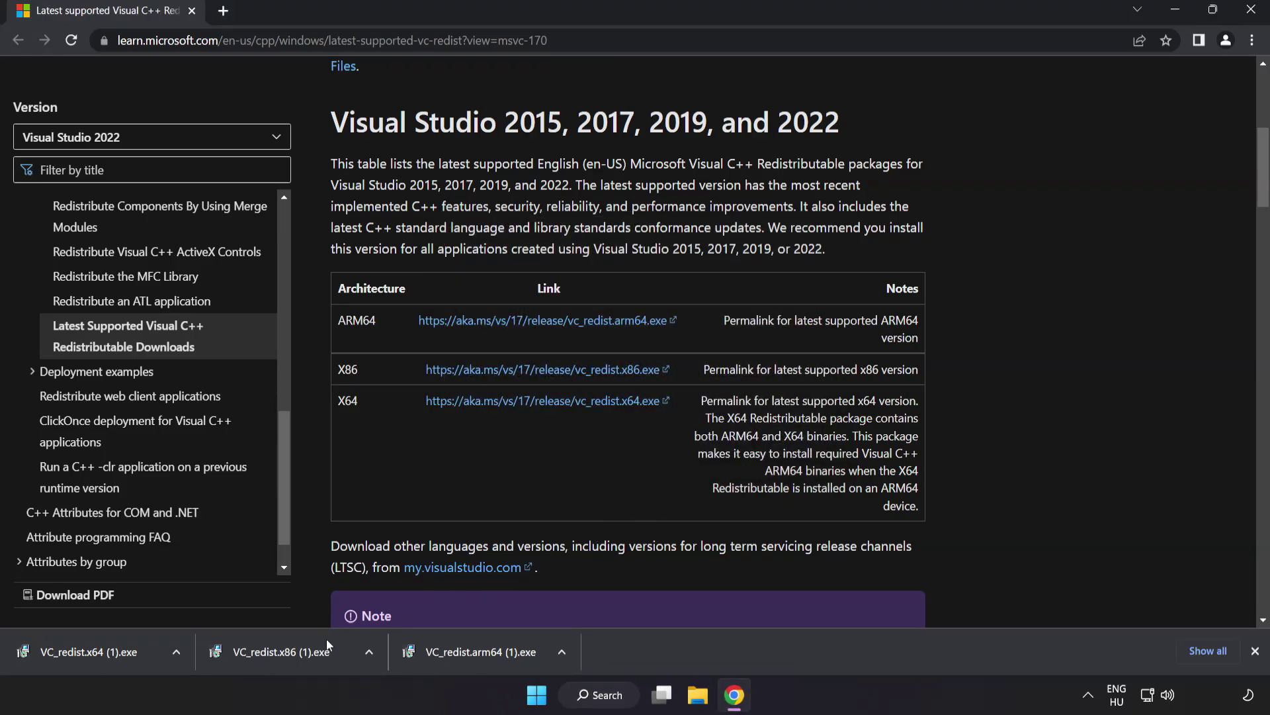
Run the x86 installer, which succeeds, then the x64 installer, which fails.
{"action": "left_click", "coordinate": [285, 653]}
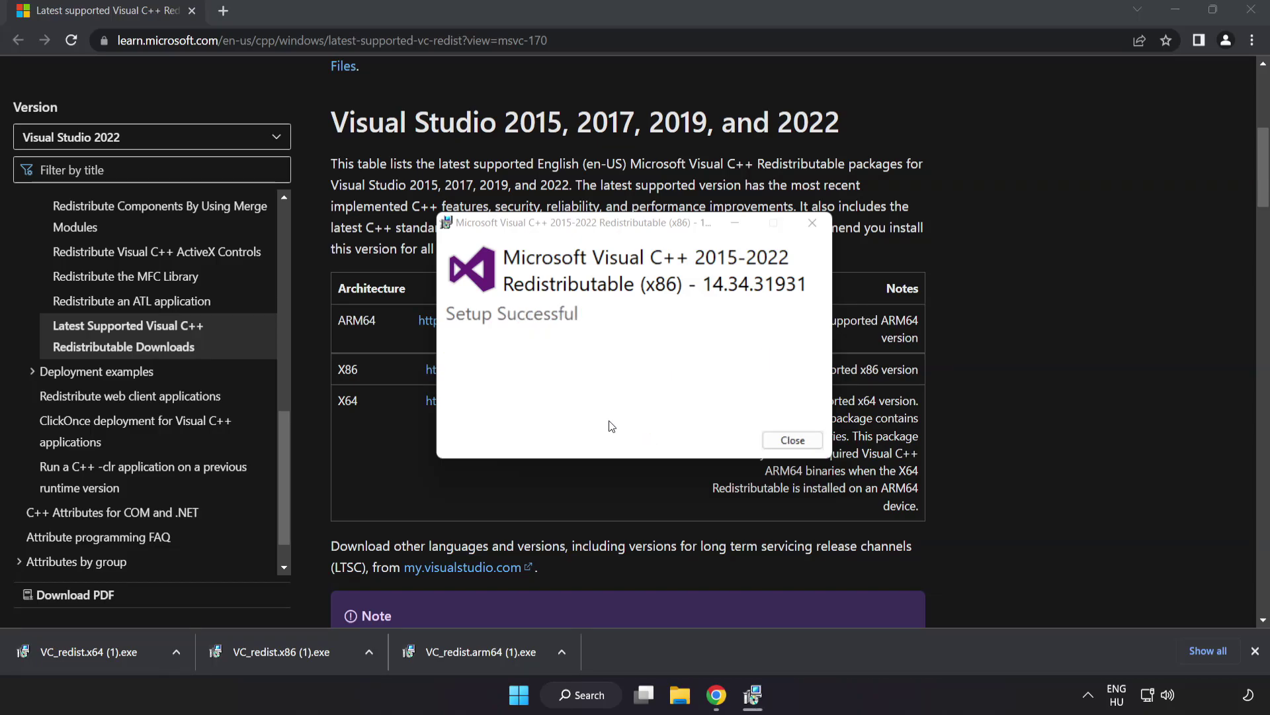
{"action": "left_click", "coordinate": [792, 440]}
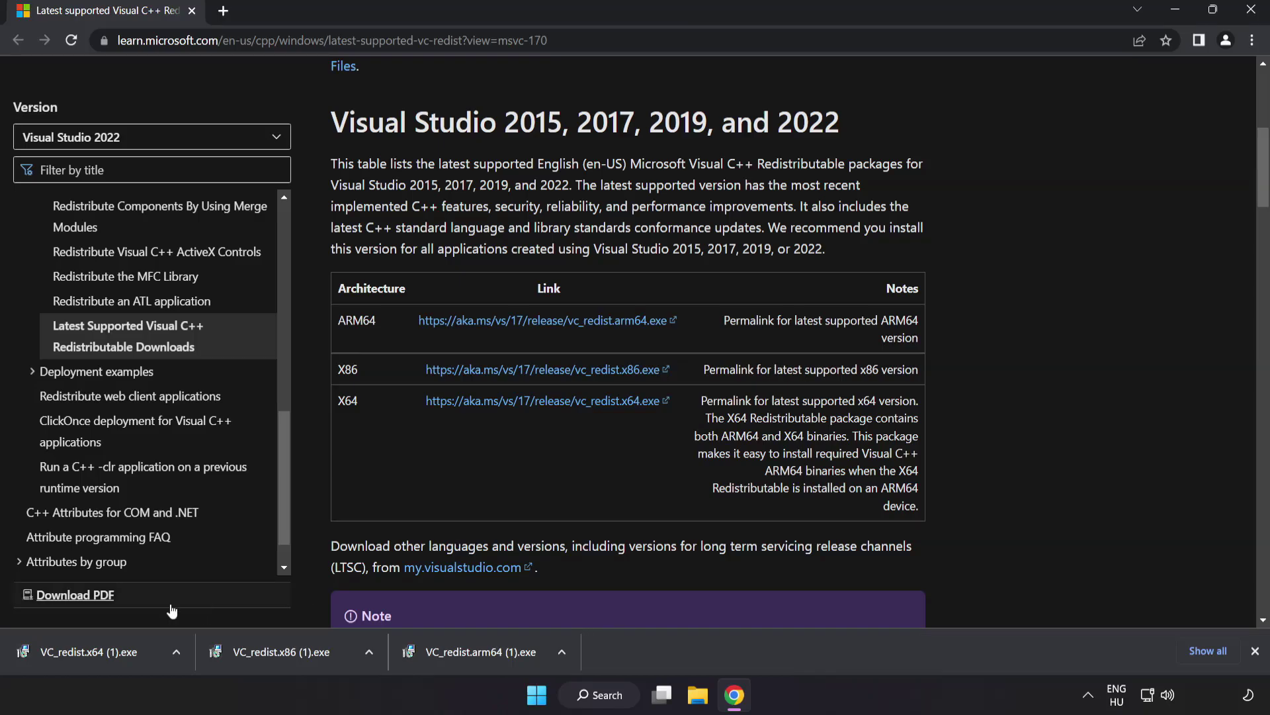
{"action": "left_click", "coordinate": [114, 651]}
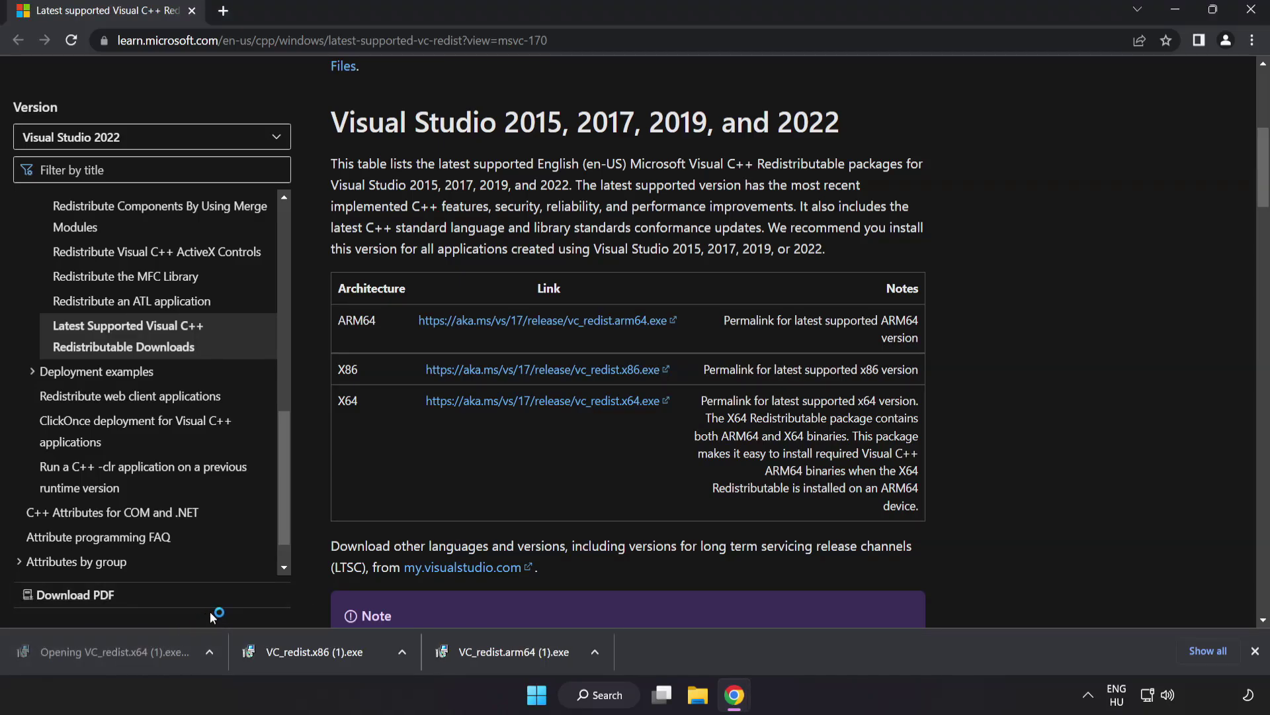
{"action": "left_click", "coordinate": [792, 440]}
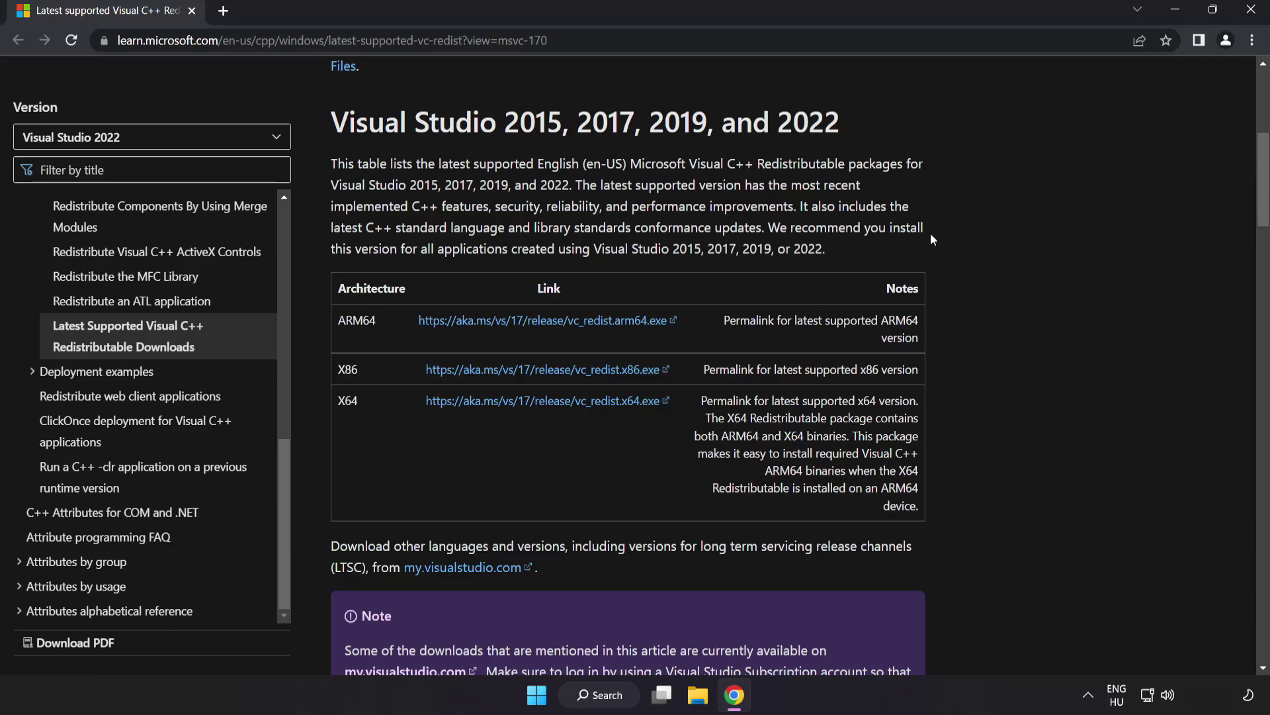
Close Chrome, search Windows for 'cmd' and right-click the Command Prompt result.
{"action": "left_click", "coordinate": [1250, 15]}
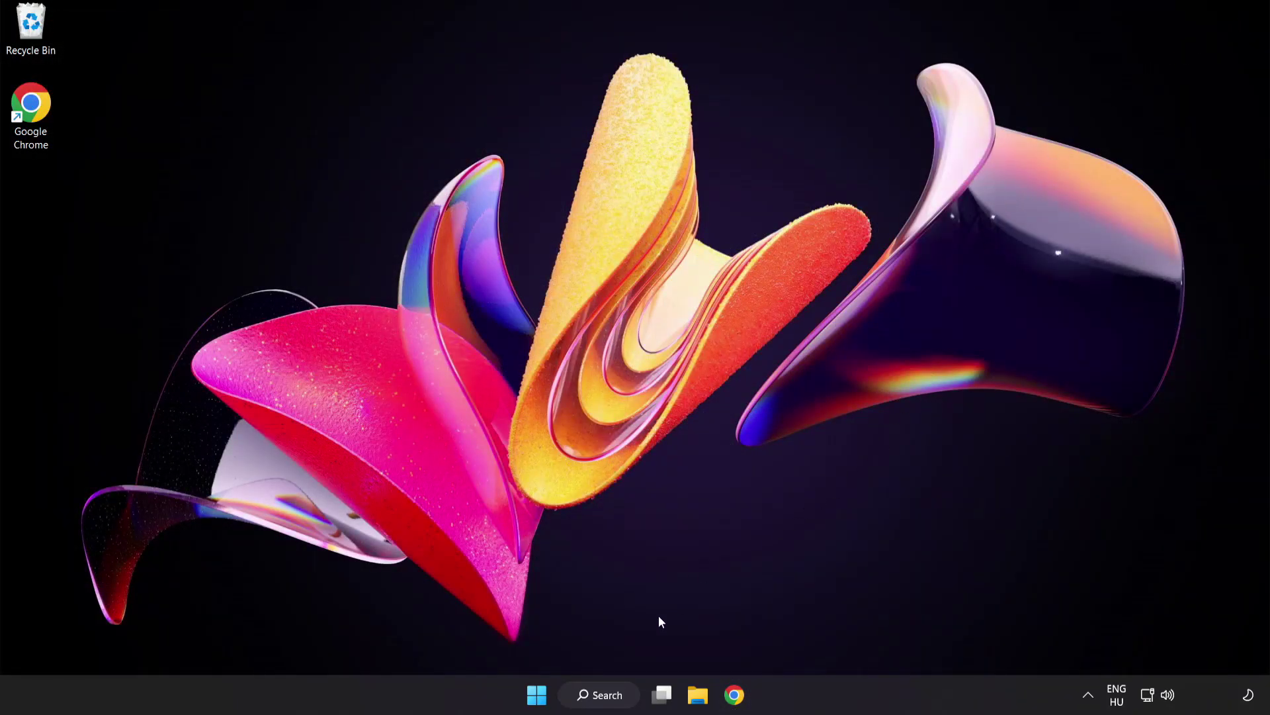
{"action": "left_click", "coordinate": [599, 700]}
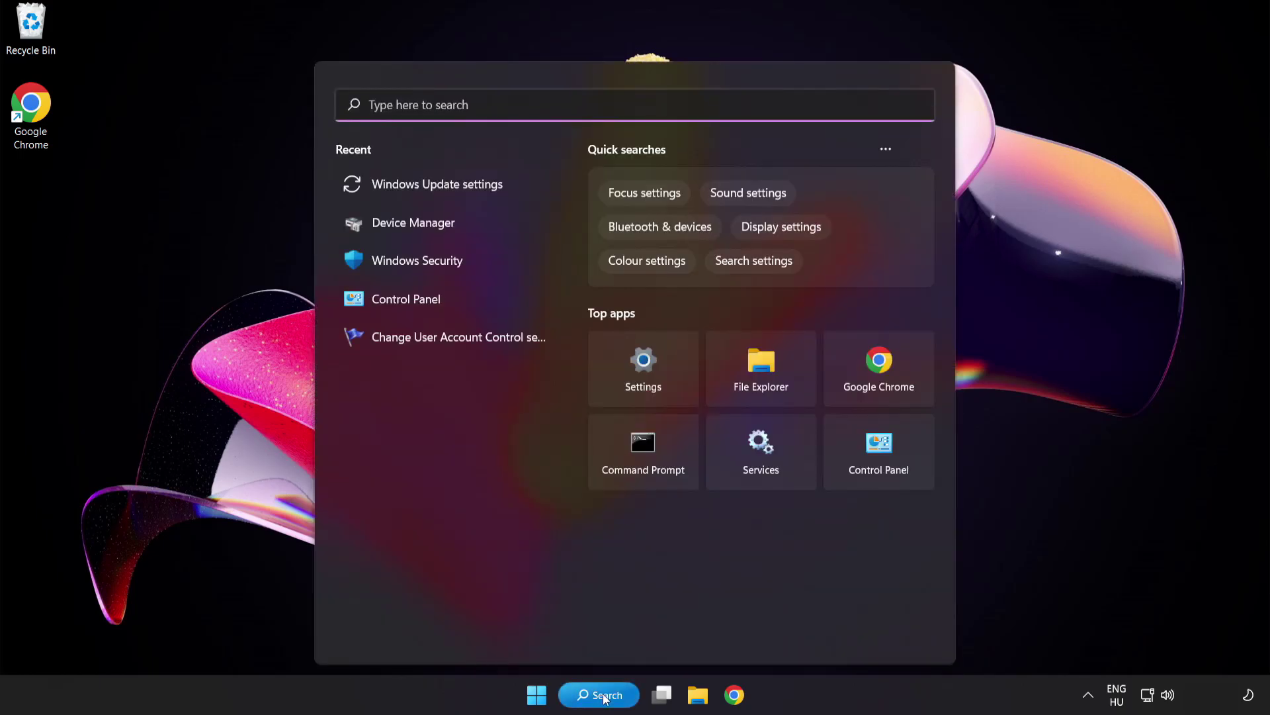
{"action": "type", "text": "cmd"}
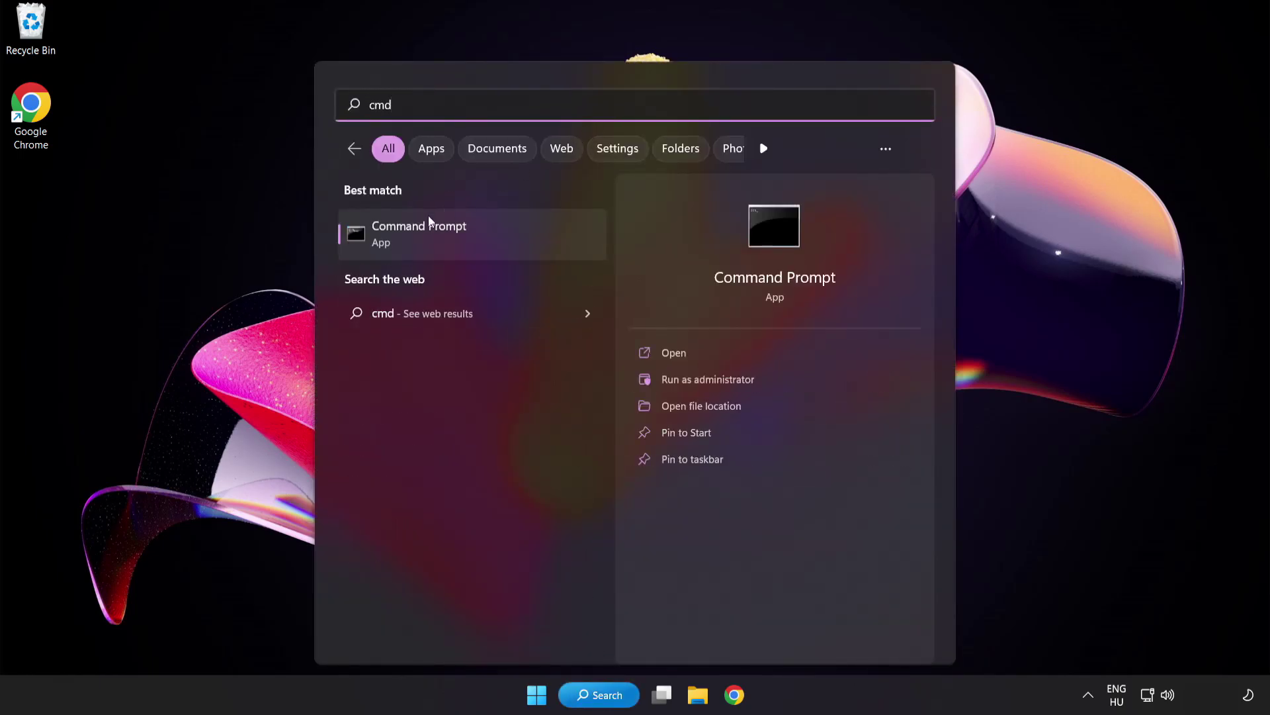
{"action": "right_click", "coordinate": [476, 245]}
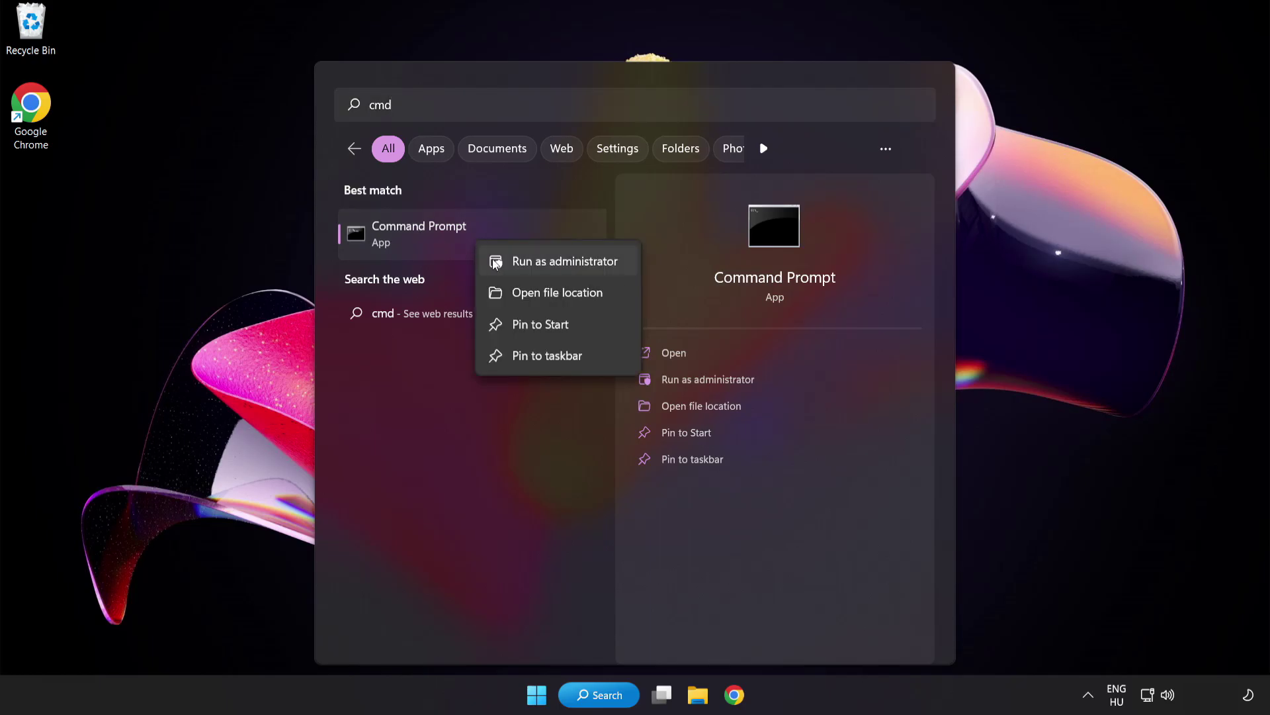
Run Command Prompt as administrator and execute 'sfc /scannow'.
{"action": "left_click", "coordinate": [534, 264]}
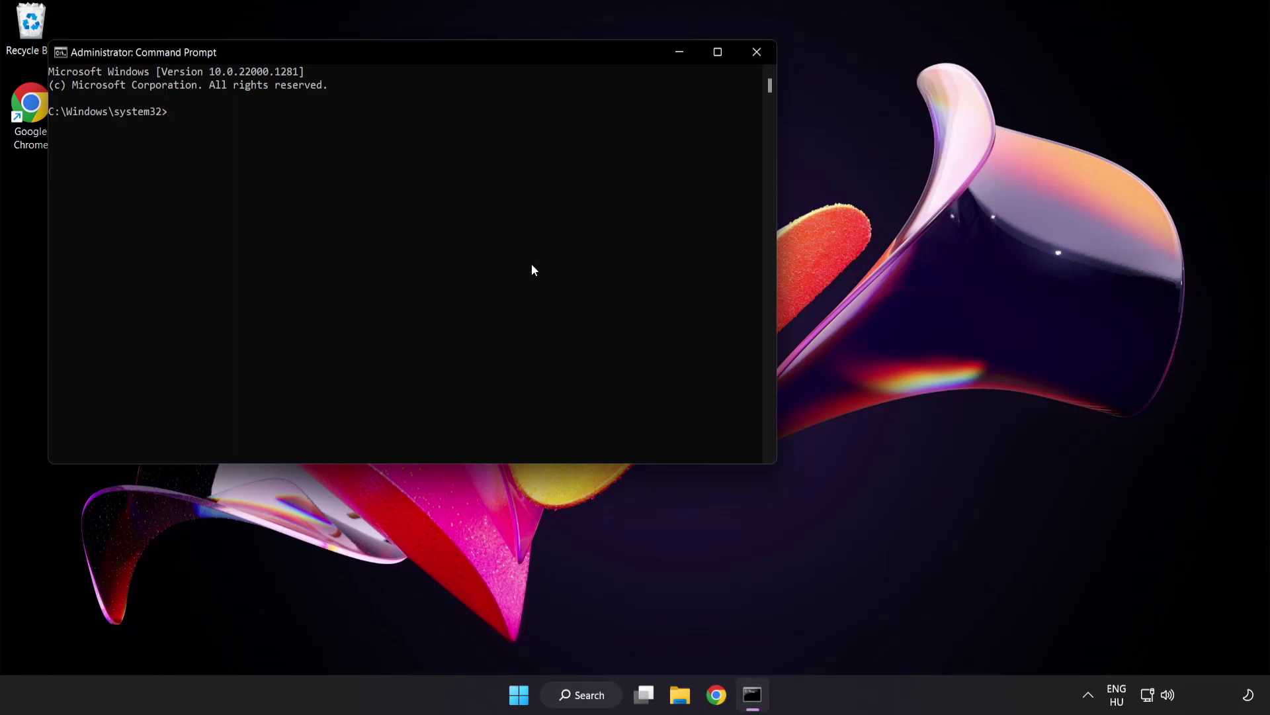
{"action": "left_click_drag", "start_coordinate": [362, 57], "coordinate": [553, 128]}
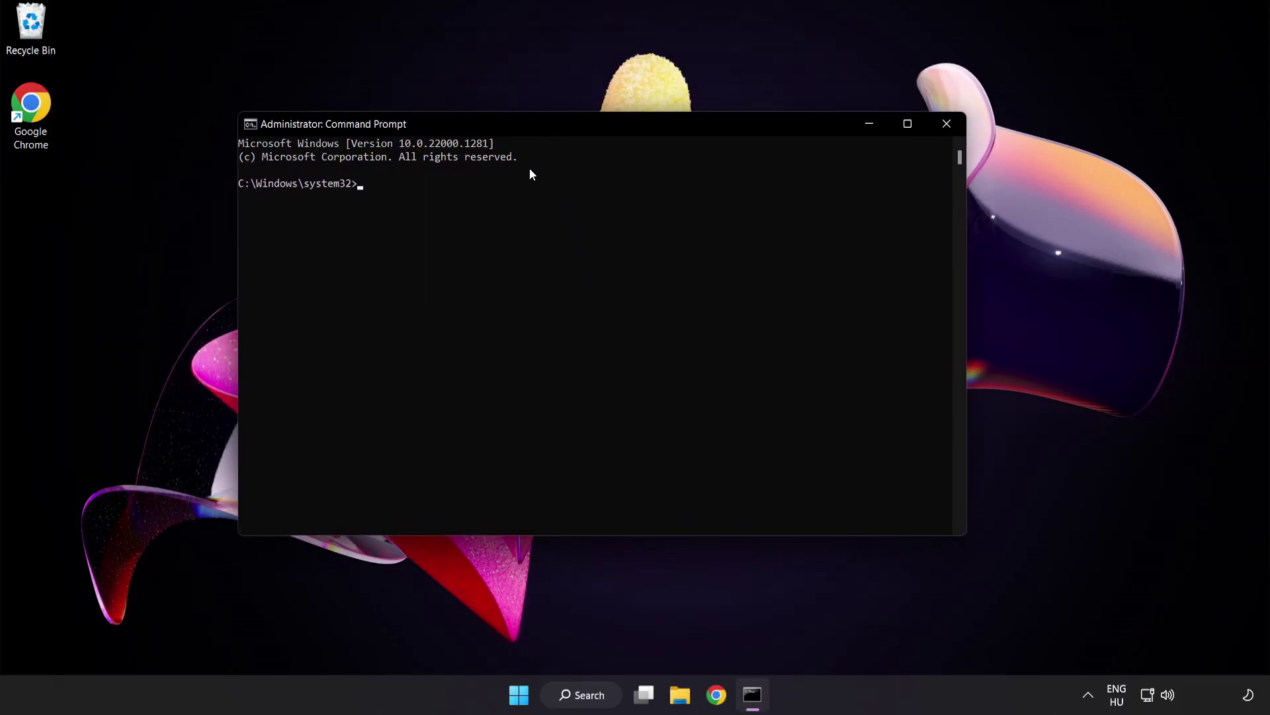
{"action": "type", "text": "sfc"}
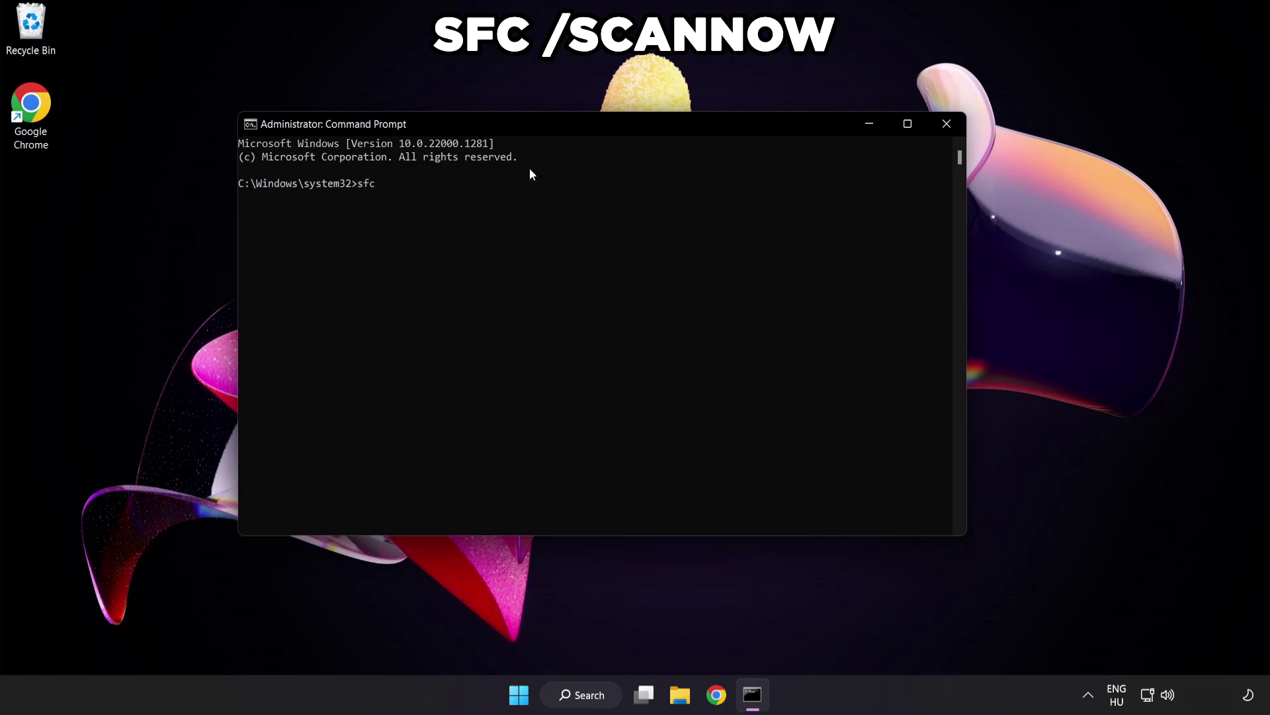
{"action": "type", "text": " /scannow"}
{"action": "key", "text": "Return"}
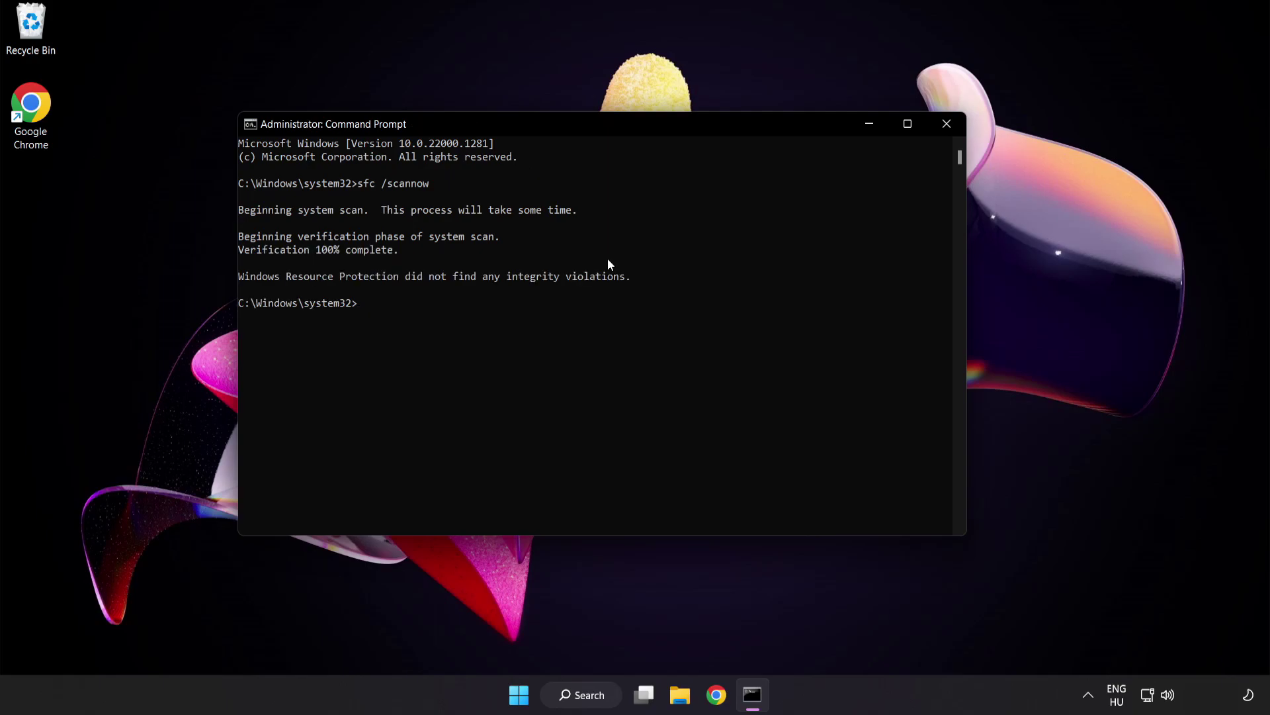
Close Command Prompt and show the Start menu's power options to restart.
{"action": "left_click", "coordinate": [947, 126]}
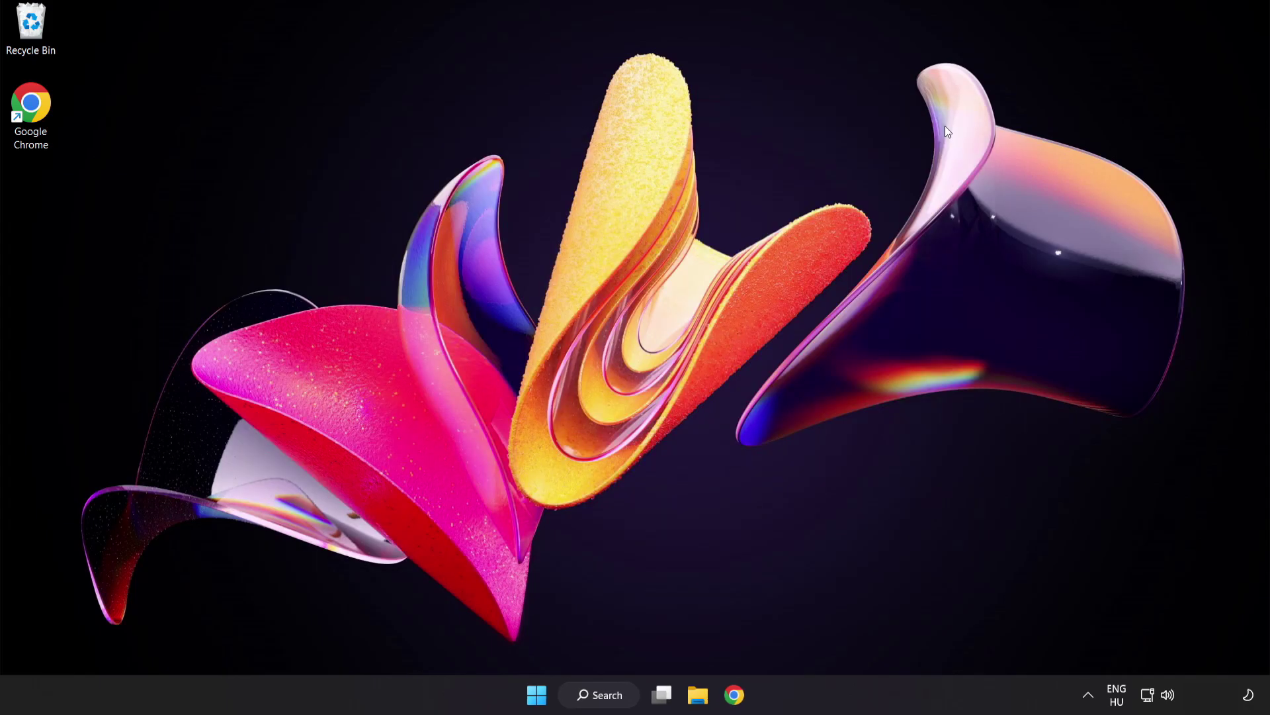
{"action": "left_click", "coordinate": [537, 694]}
{"action": "left_click", "coordinate": [841, 637]}
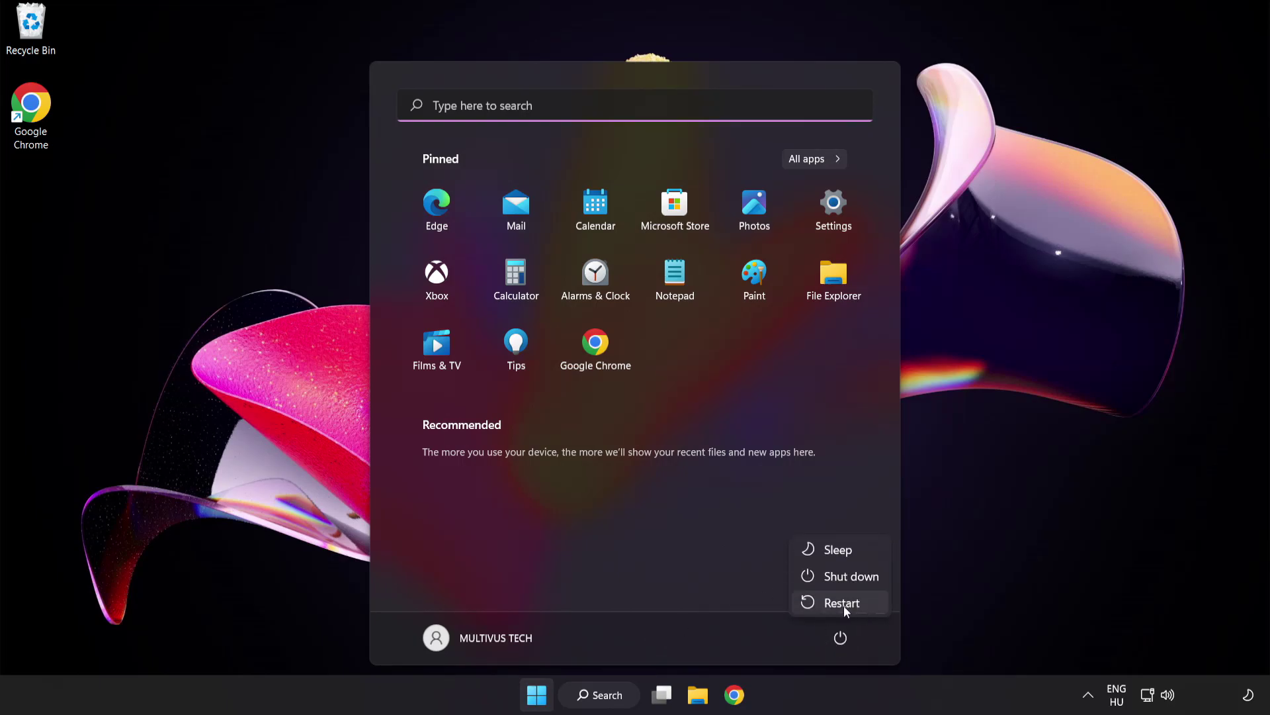